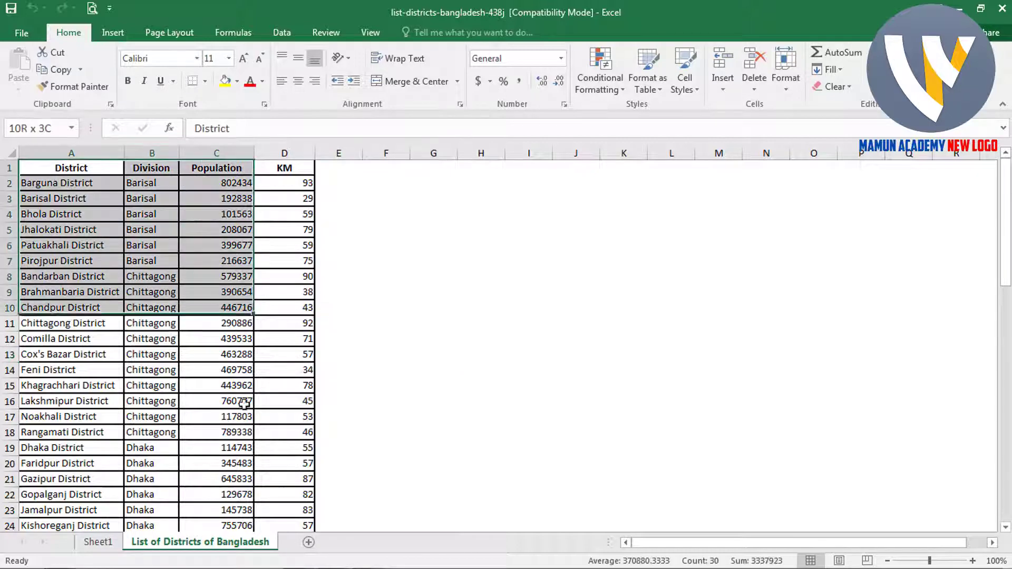
# - Browse through cells of the district data sheet
pyautogui.moveTo(102, 170); pyautogui.dragTo(227, 307)
pyautogui.click(128, 259)
pyautogui.click(99, 228)
pyautogui.click(206, 285)
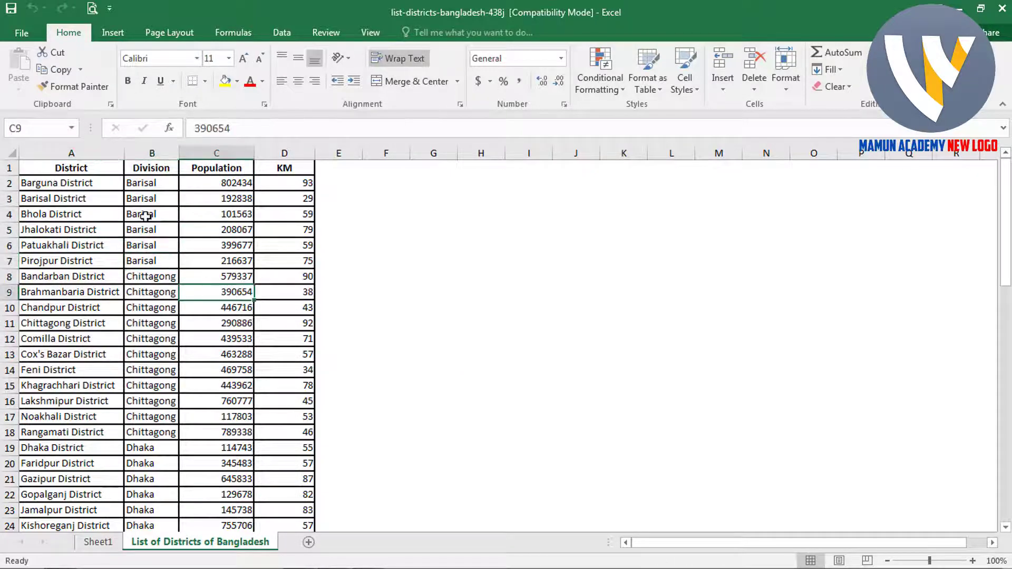
pyautogui.click(146, 215)
pyautogui.click(157, 307)
pyautogui.click(246, 324)
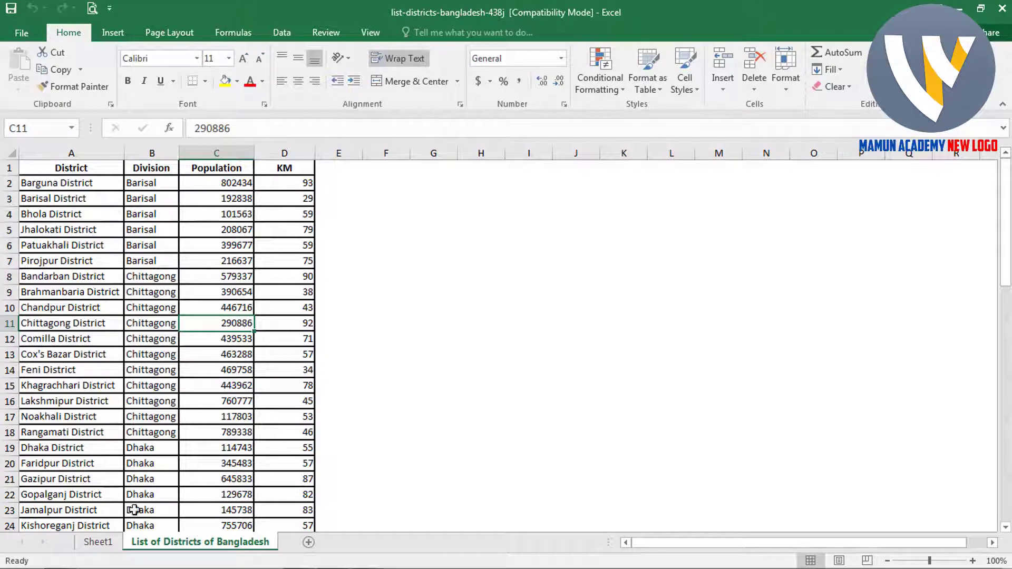
# - Go to the Sheet1 pivot table and select its full range A1:D13
pyautogui.click(103, 543)
pyautogui.click(111, 258)
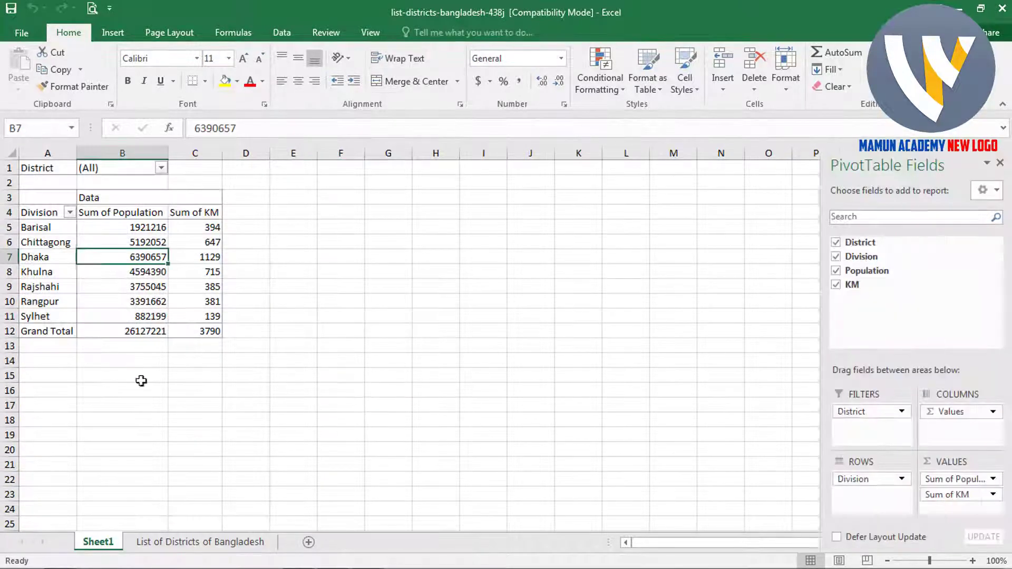
pyautogui.click(195, 541)
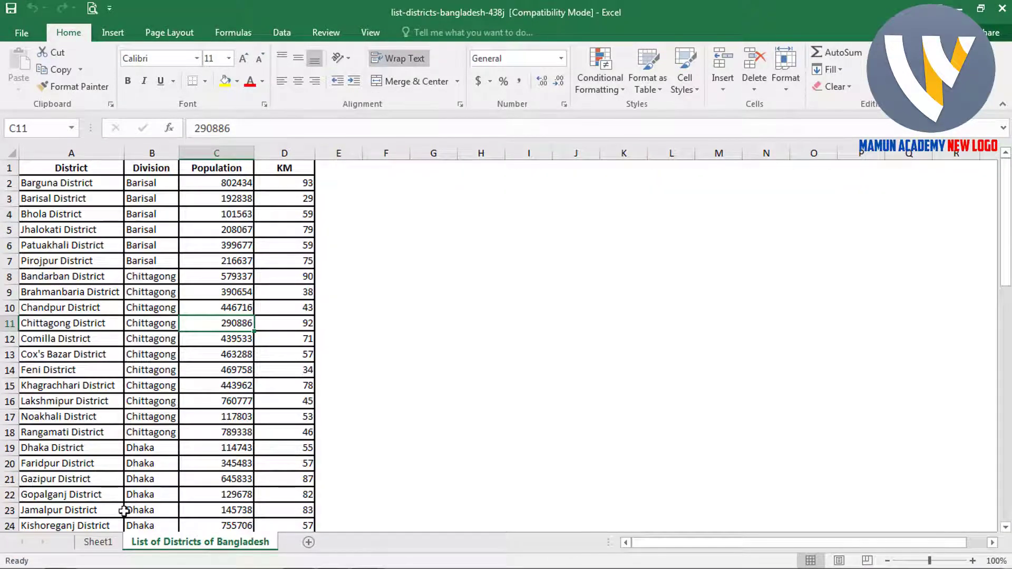
pyautogui.click(104, 542)
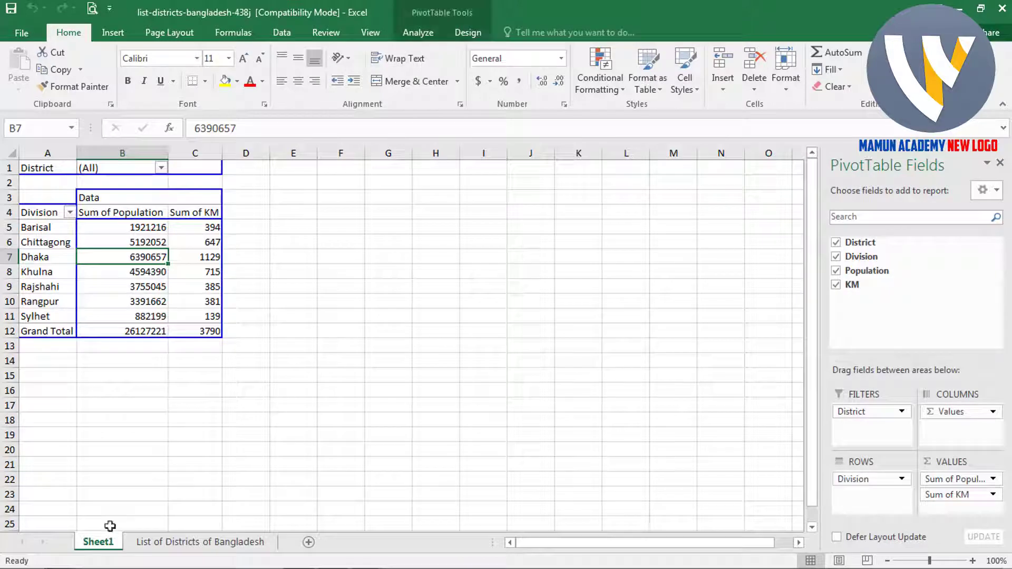
pyautogui.click(55, 167)
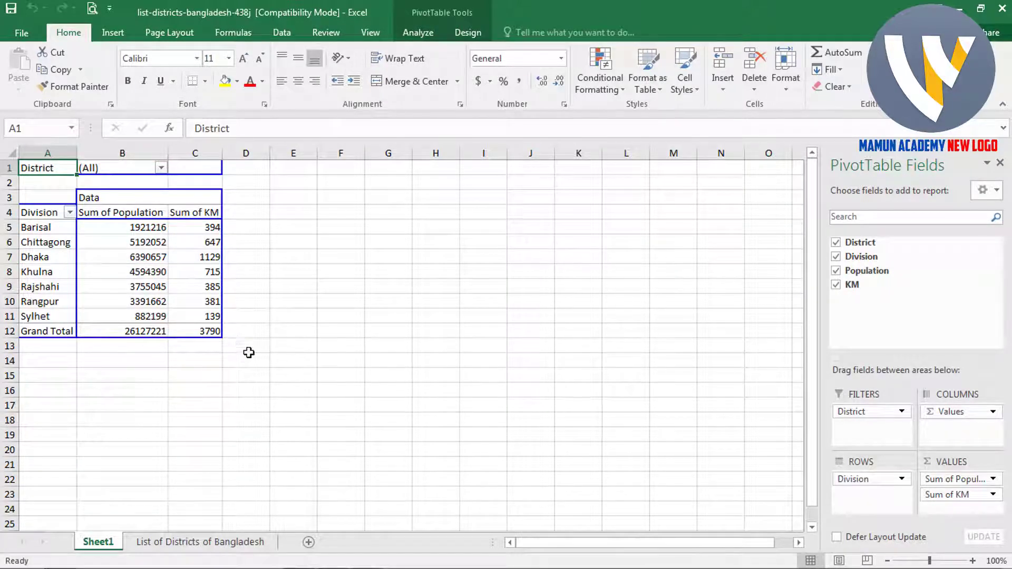
pyautogui.moveTo(248, 348); pyautogui.dragTo(34, 165)
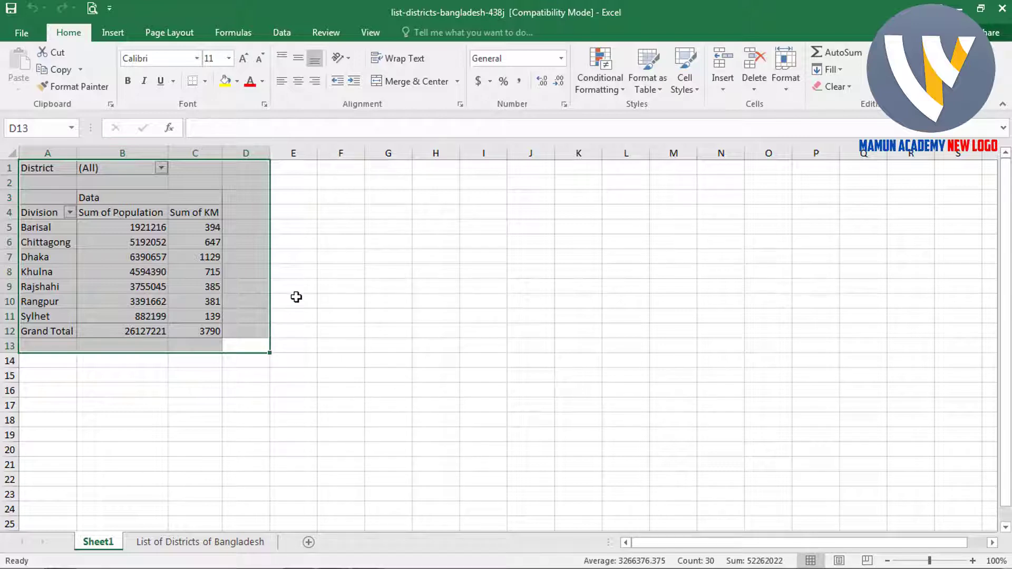
# - Look through the pivot's District filter list without changing it
pyautogui.click(340, 303)
pyautogui.click(161, 168)
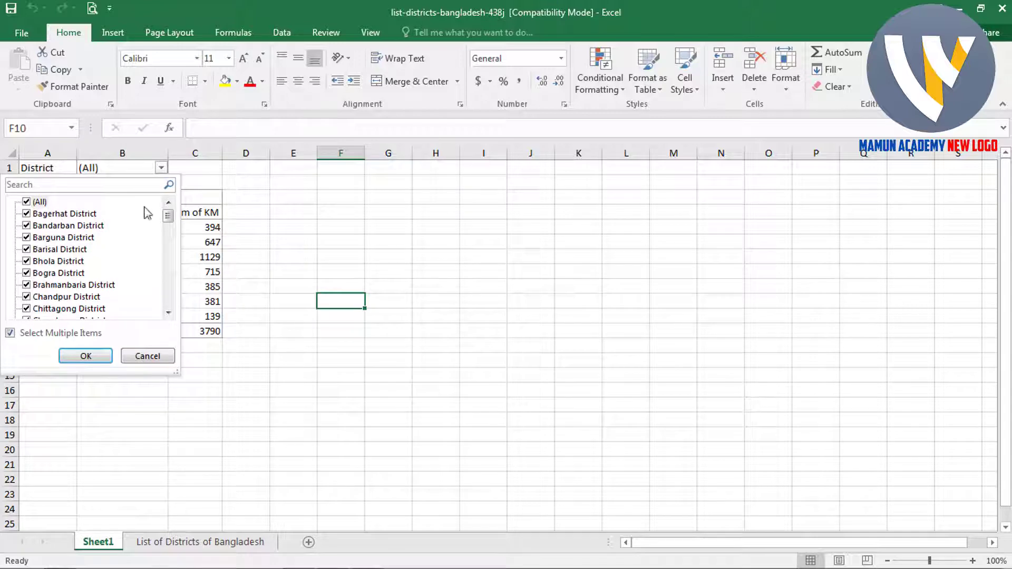
pyautogui.moveTo(168, 221); pyautogui.dragTo(164, 294)
pyautogui.click(216, 267)
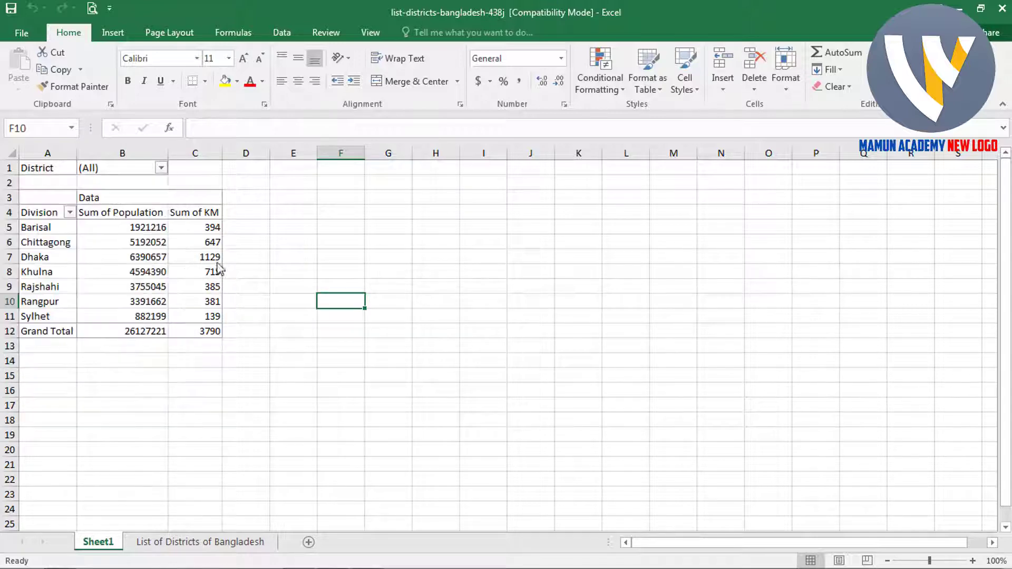
pyautogui.click(140, 253)
pyautogui.click(161, 168)
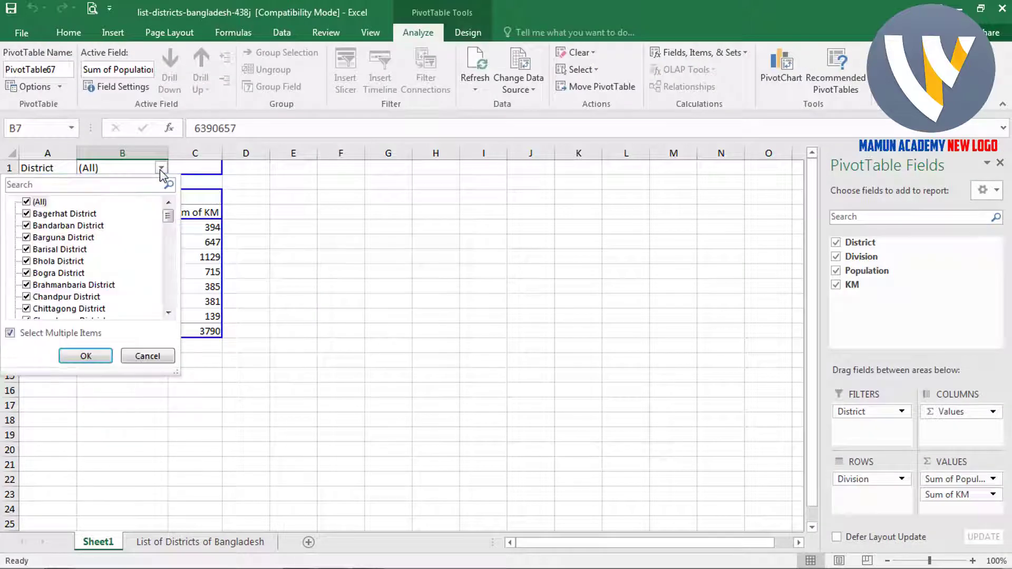
pyautogui.click(188, 233)
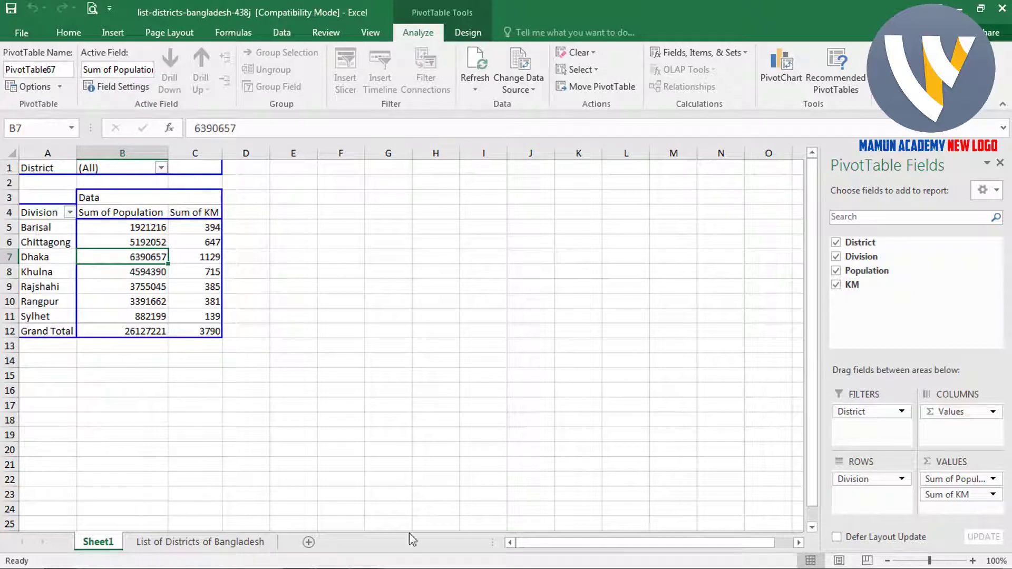
pyautogui.moveTo(493, 542); pyautogui.dragTo(739, 543)
# - Filter the pivot to Bagerhat District only and select the result A1:D9
pyautogui.click(161, 168)
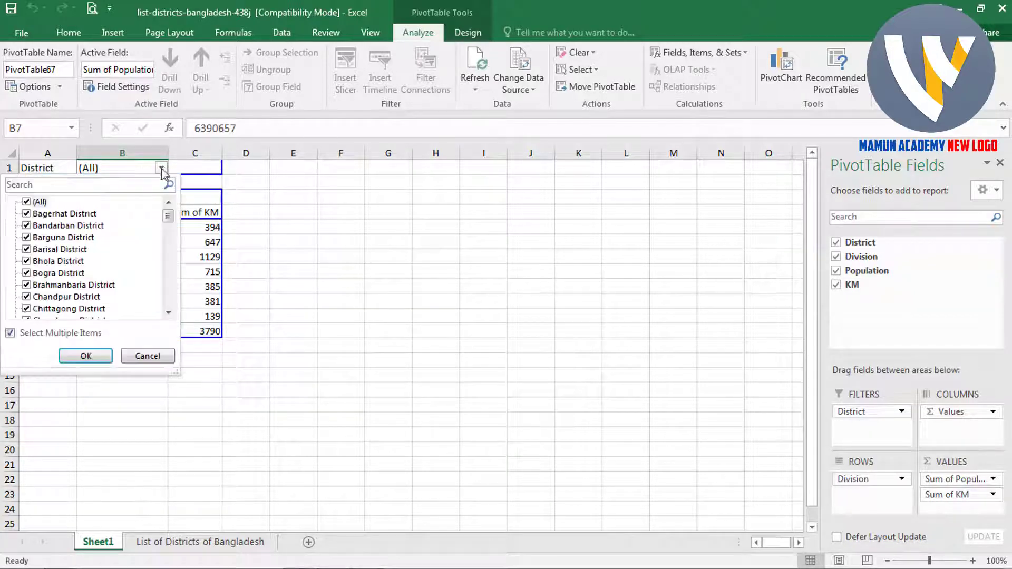
pyautogui.click(33, 202)
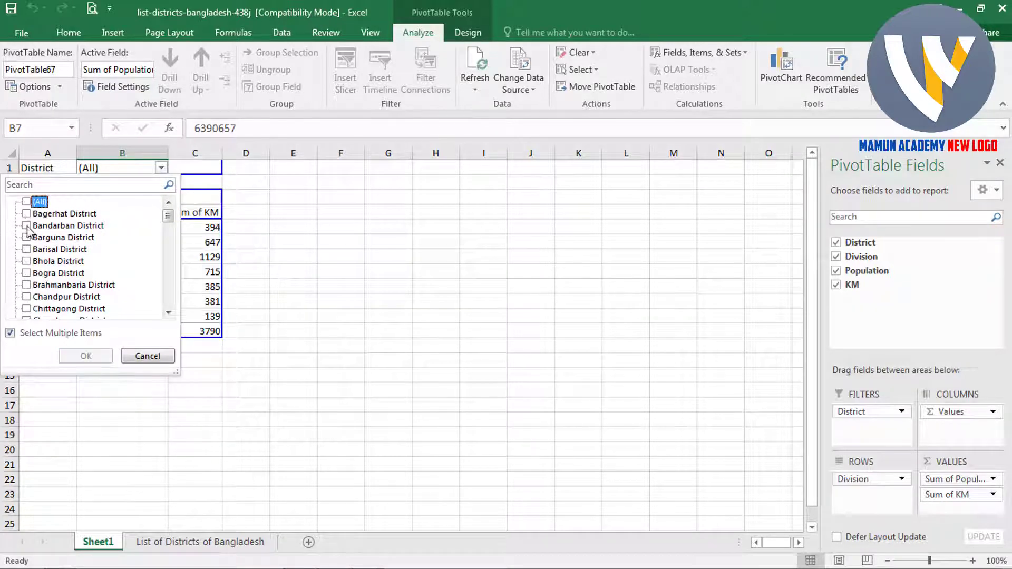
pyautogui.click(28, 214)
pyautogui.click(95, 358)
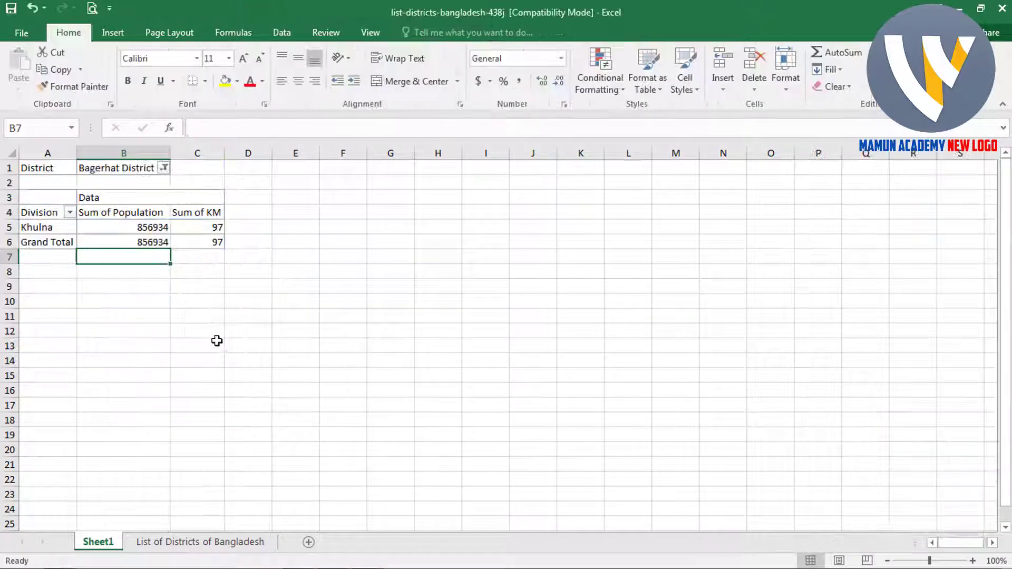
pyautogui.moveTo(264, 287); pyautogui.dragTo(31, 168)
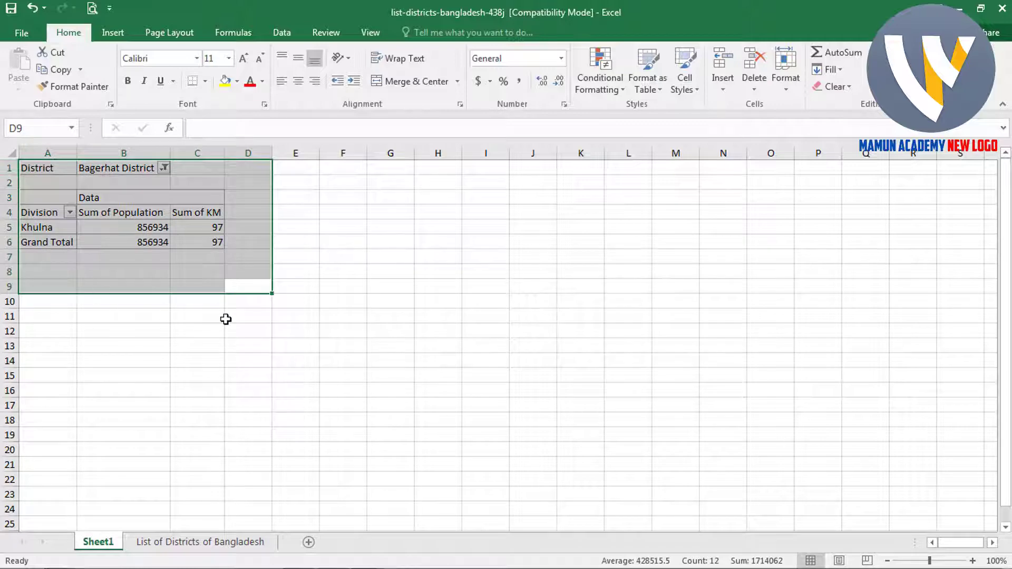
# - Copy the Bagerhat pivot onto a new sheet and autofit column B
pyautogui.hotkey('ctrl', 'c')
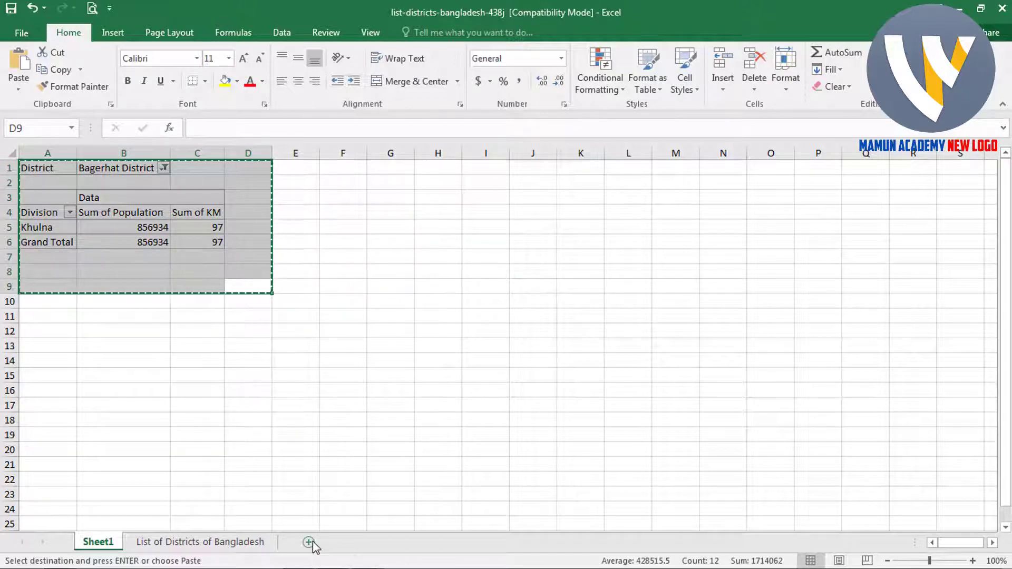
pyautogui.click(308, 542)
pyautogui.click(13, 159)
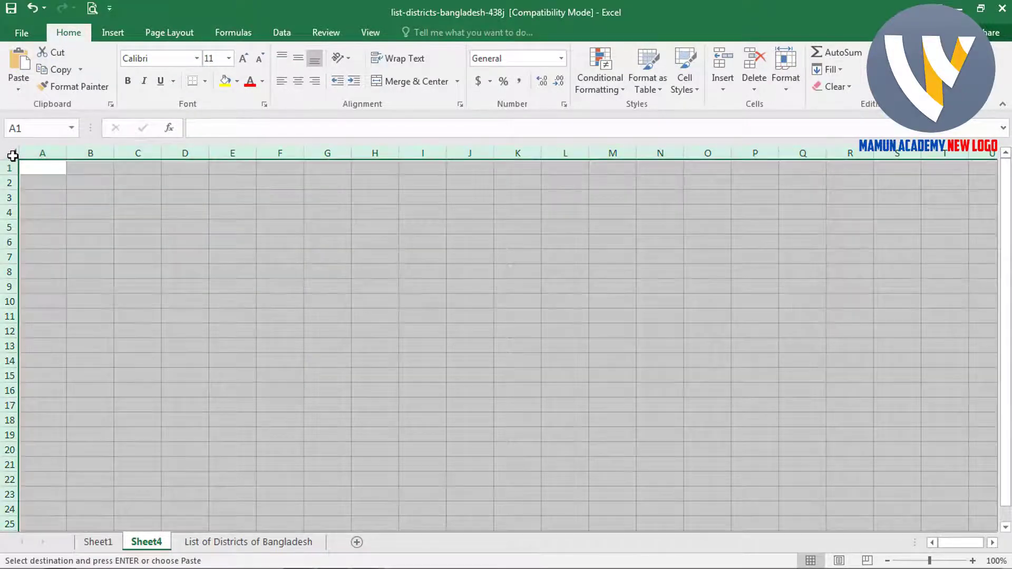
pyautogui.hotkey('ctrl', 'v')
pyautogui.click(278, 360)
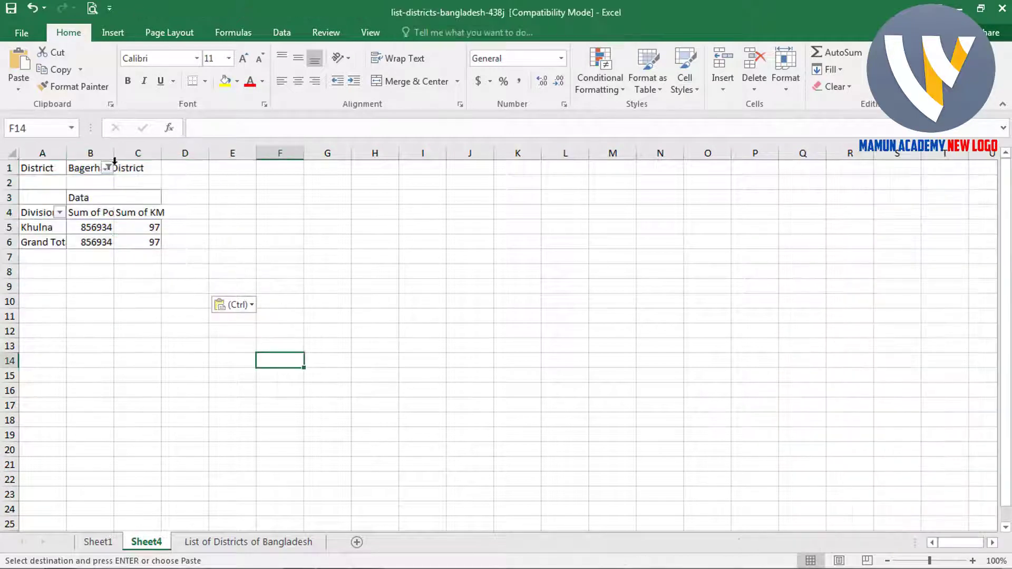
pyautogui.doubleClick(114, 153)
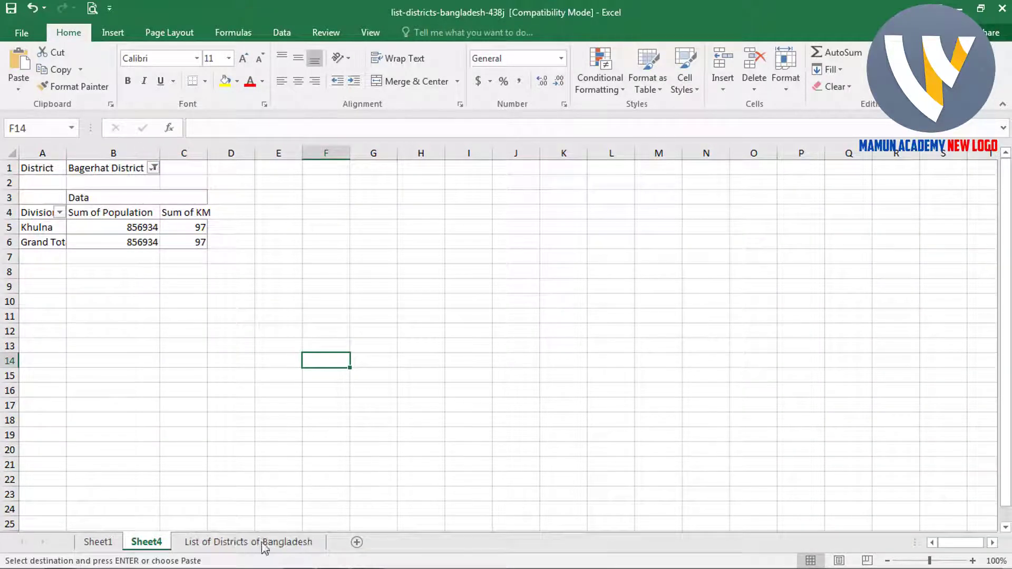
# - Rename the new sheet to 'bagerhat' and return to Sheet1
pyautogui.click(151, 537)
pyautogui.write('ba')
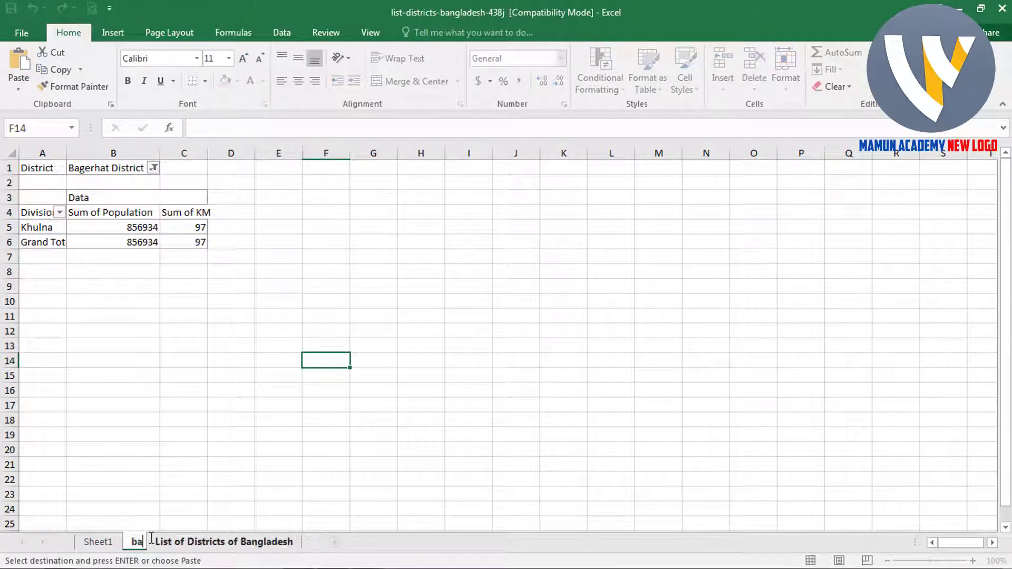
pyautogui.write('gerhat')
pyautogui.press('Return')
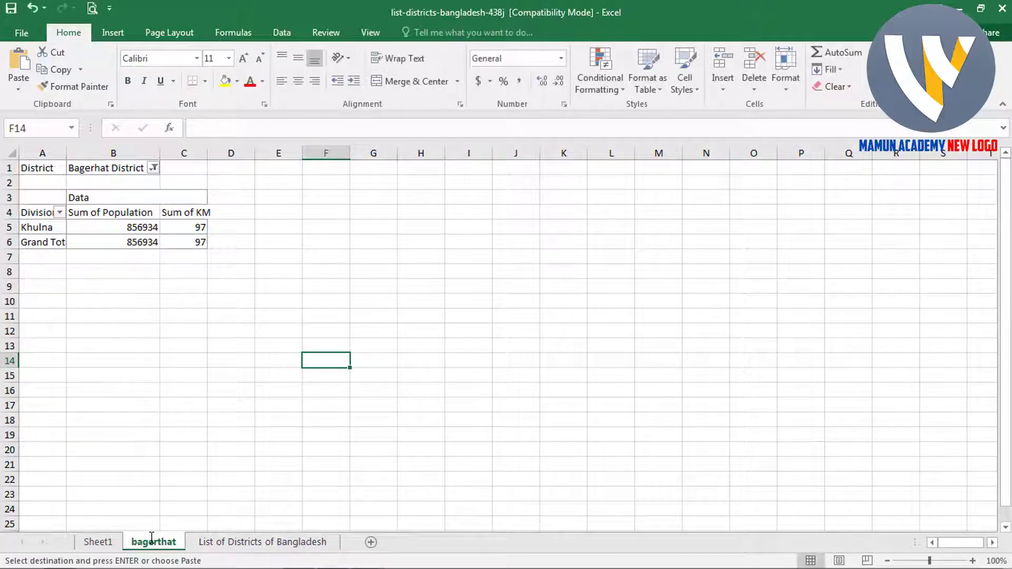
pyautogui.click(105, 541)
# - Filter the pivot to Bandarban District only and copy the result A1:D11
pyautogui.click(202, 390)
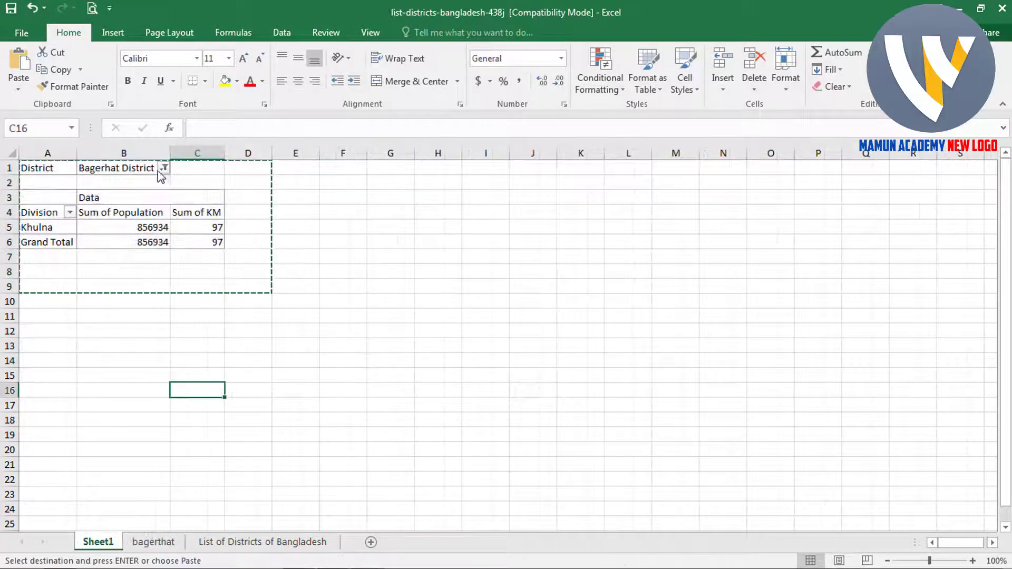
pyautogui.click(165, 168)
pyautogui.click(26, 214)
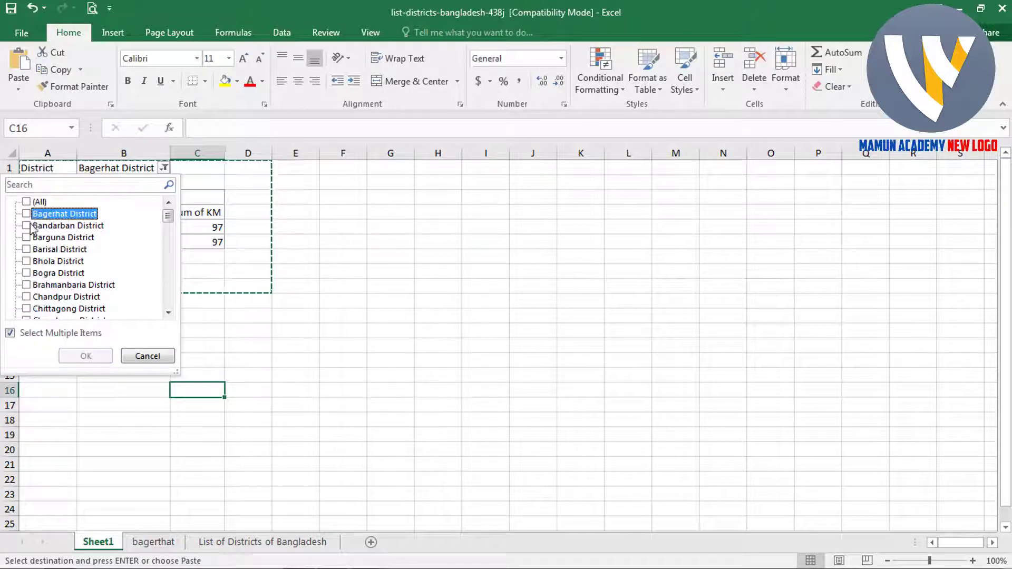
pyautogui.click(26, 226)
pyautogui.click(84, 357)
pyautogui.moveTo(257, 317); pyautogui.dragTo(31, 168)
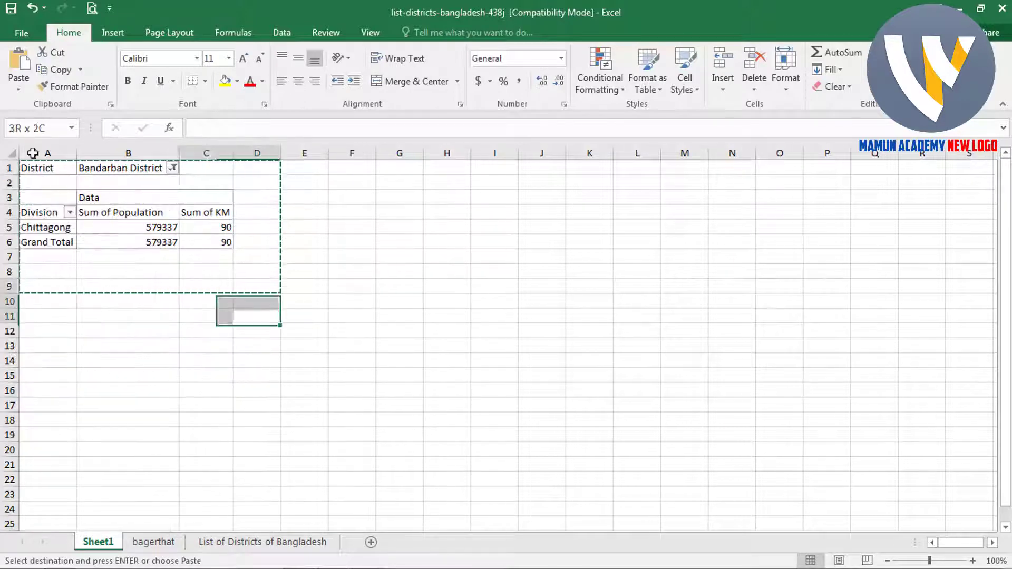
pyautogui.hotkey('ctrl', 'c')
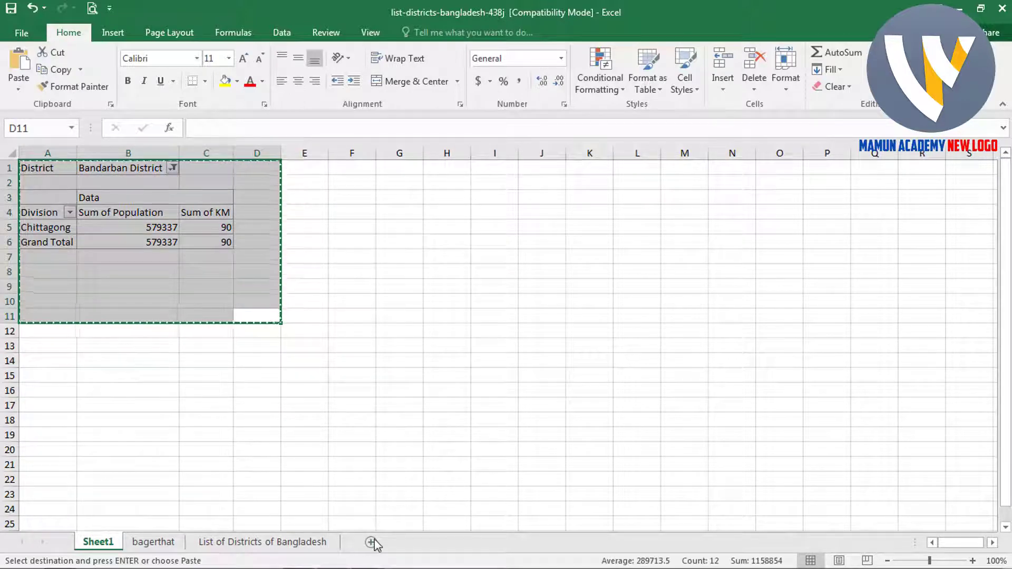
# - Paste the Bandarban pivot onto a new sheet named bandarban
pyautogui.click(371, 542)
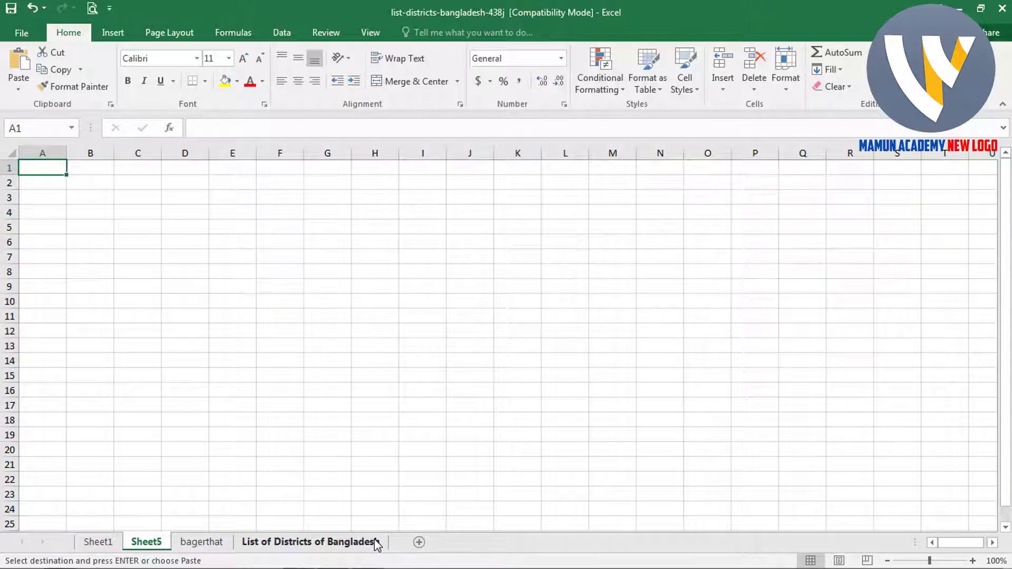
pyautogui.click(10, 153)
pyautogui.hotkey('ctrl', 'v')
pyautogui.click(198, 343)
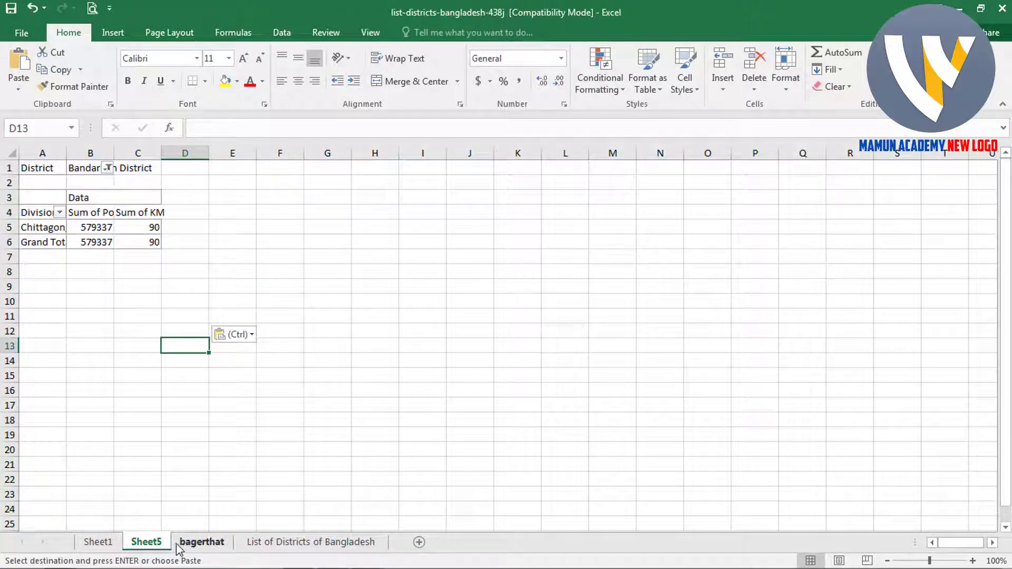
pyautogui.doubleClick(156, 542)
pyautogui.write('ba')
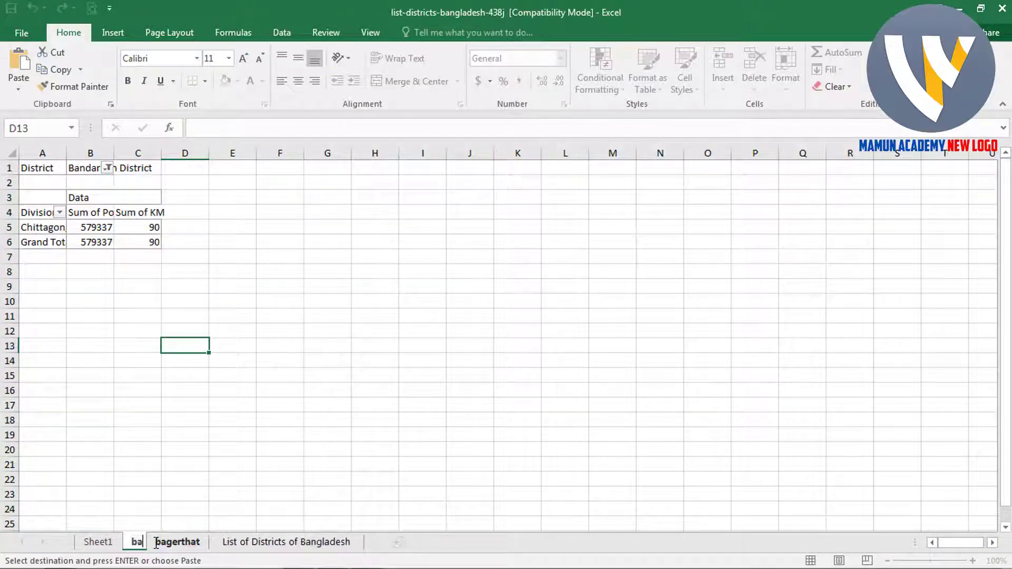
pyautogui.write('ngadr')
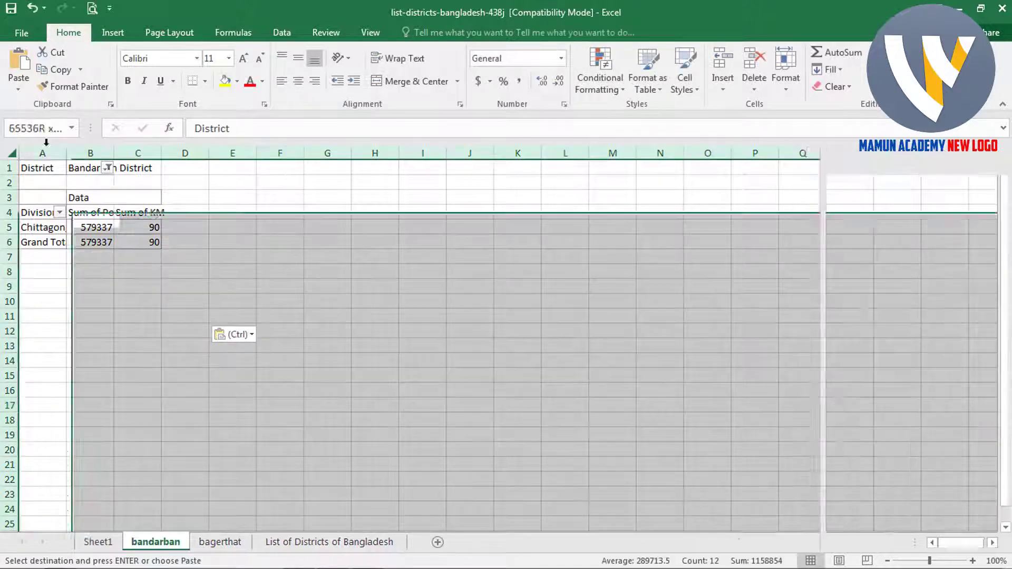
pyautogui.click(313, 344)
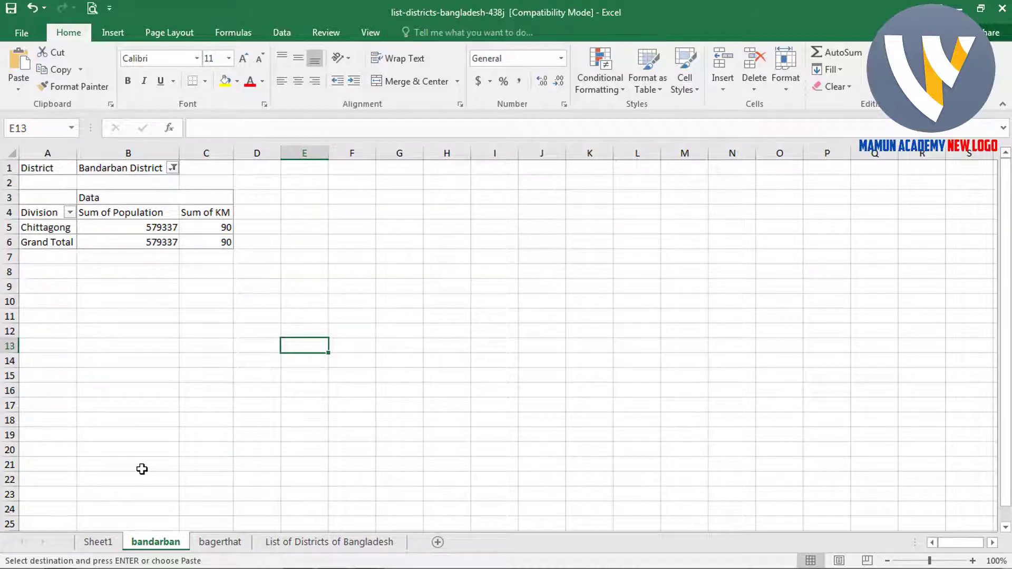
# - Reset the Sheet1 pivot's District filter to (All) districts
pyautogui.click(98, 542)
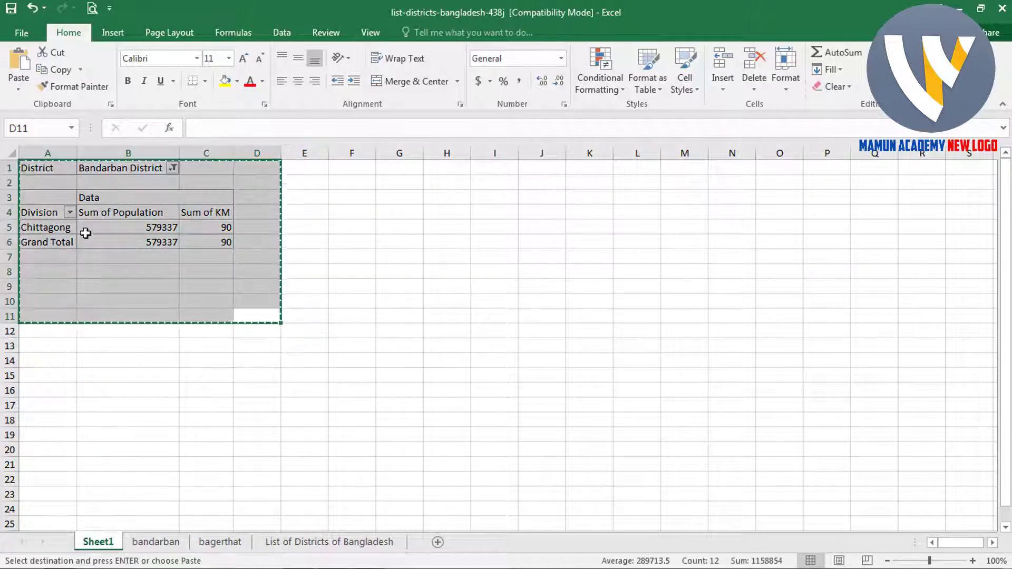
pyautogui.click(173, 168)
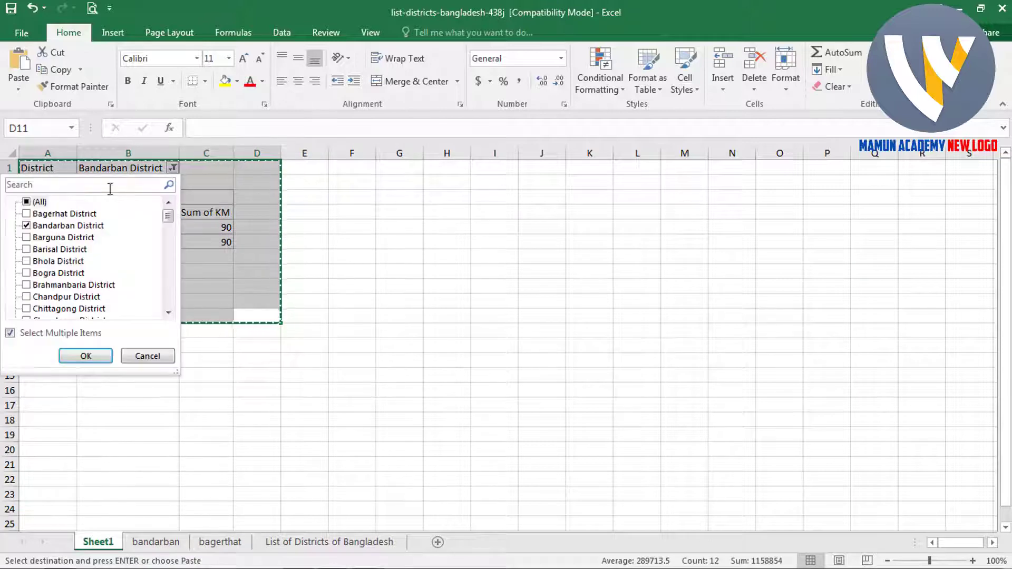
pyautogui.click(27, 201)
pyautogui.click(85, 357)
# - Delete the bandarban and bagerhat sheets, then return to Sheet1
pyautogui.click(172, 387)
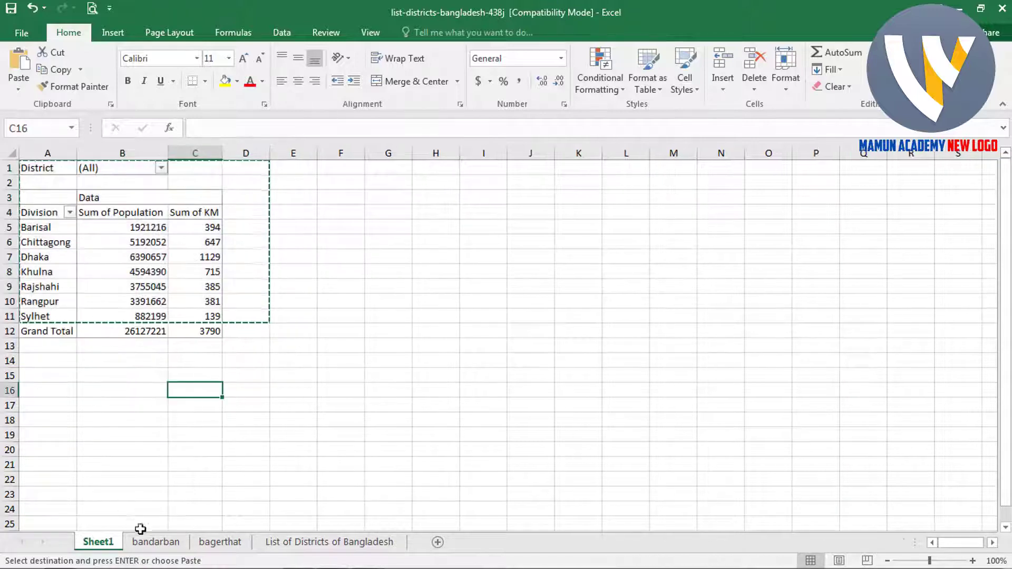
pyautogui.rightClick(154, 541)
pyautogui.click(191, 385)
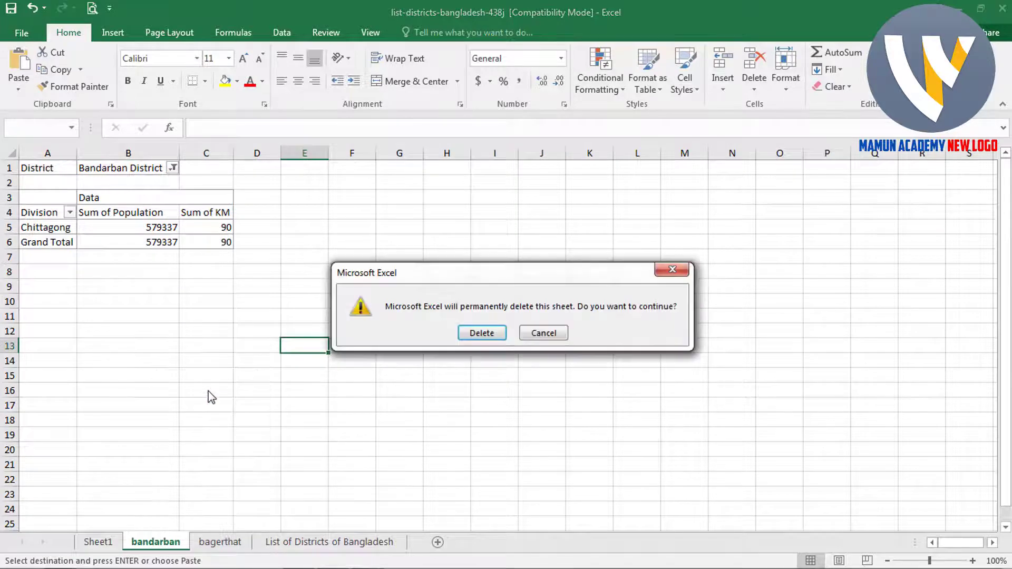
pyautogui.press('Return')
pyautogui.rightClick(173, 548)
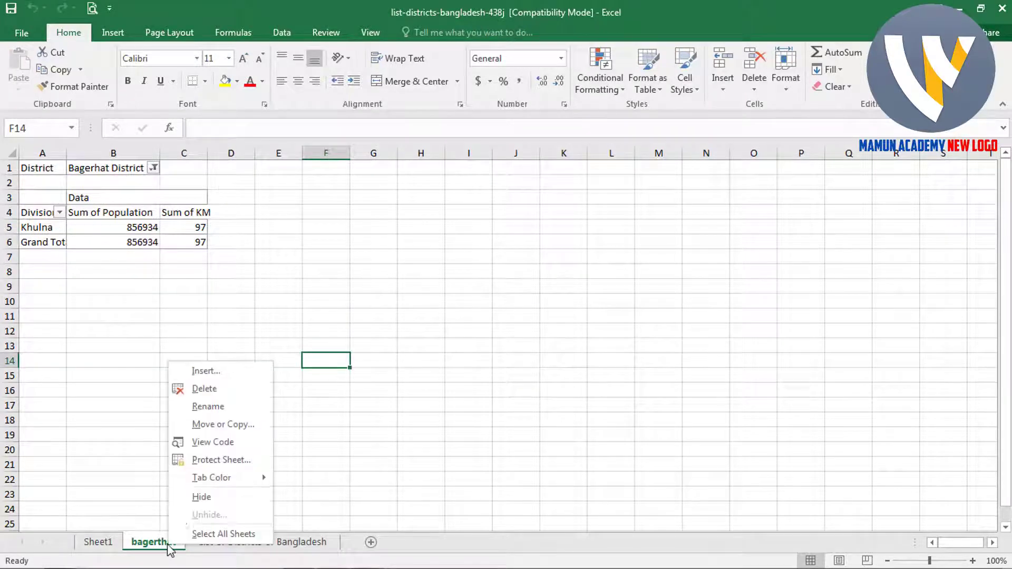
pyautogui.click(227, 393)
pyautogui.press('Return')
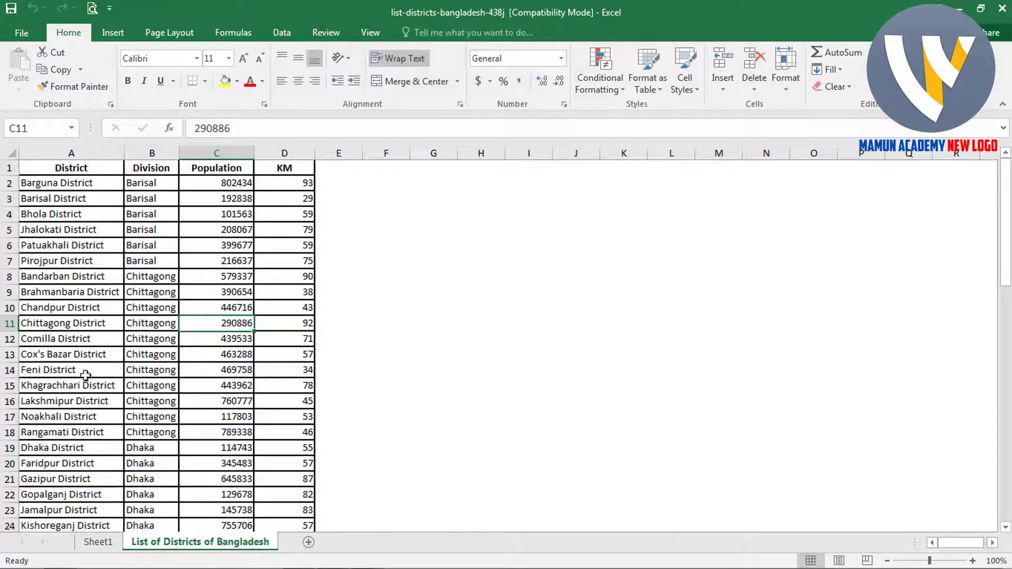
pyautogui.click(98, 542)
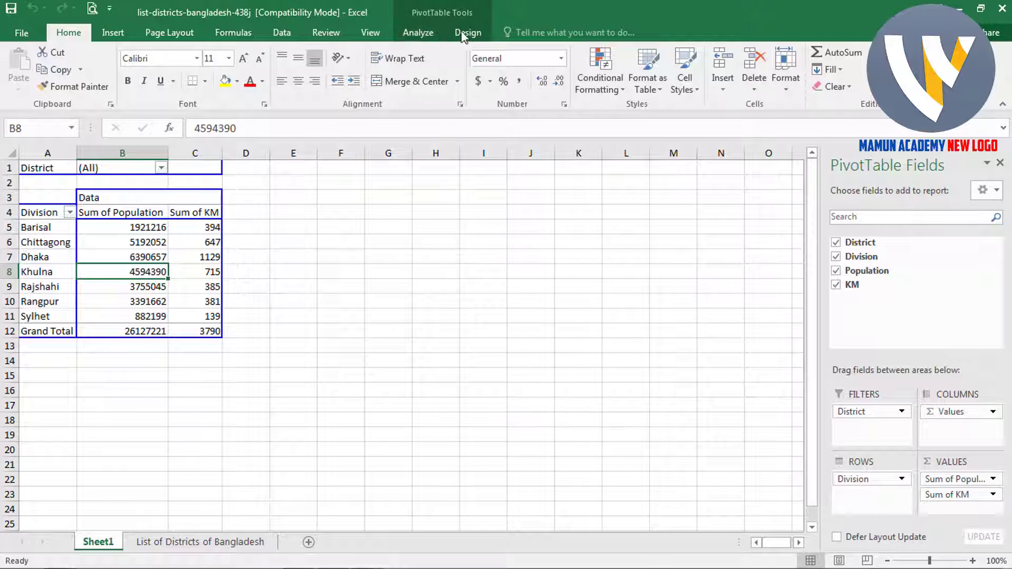
pyautogui.click(382, 323)
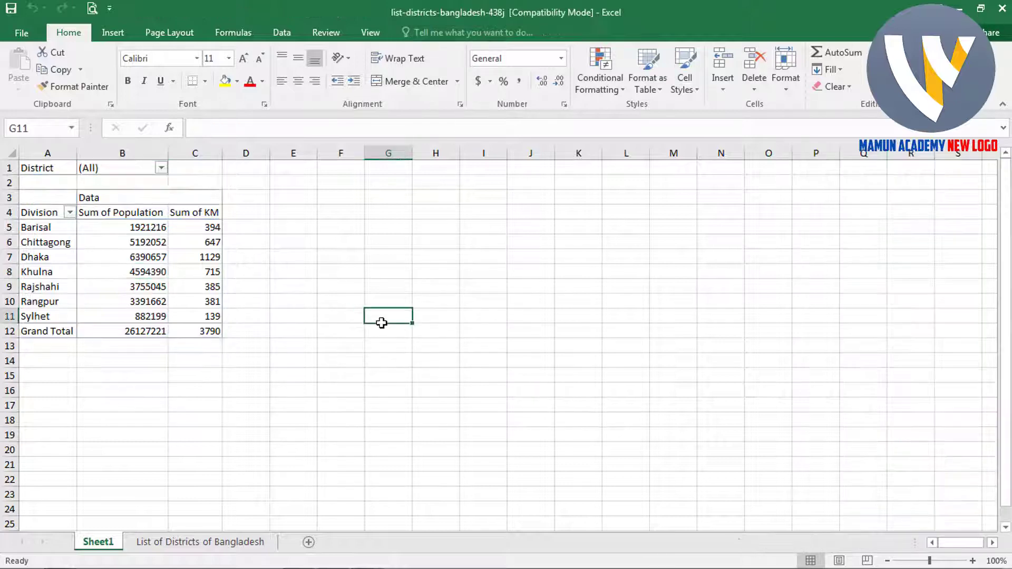
# - Select a population value in the Sheet1 pivot and show the PivotTable Analyze tools
pyautogui.click(142, 257)
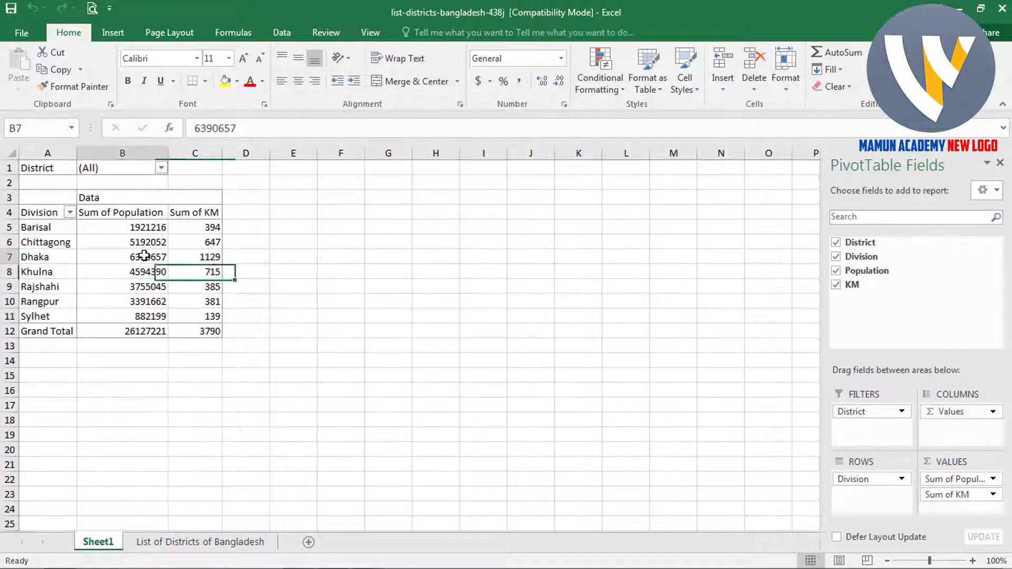
pyautogui.click(423, 36)
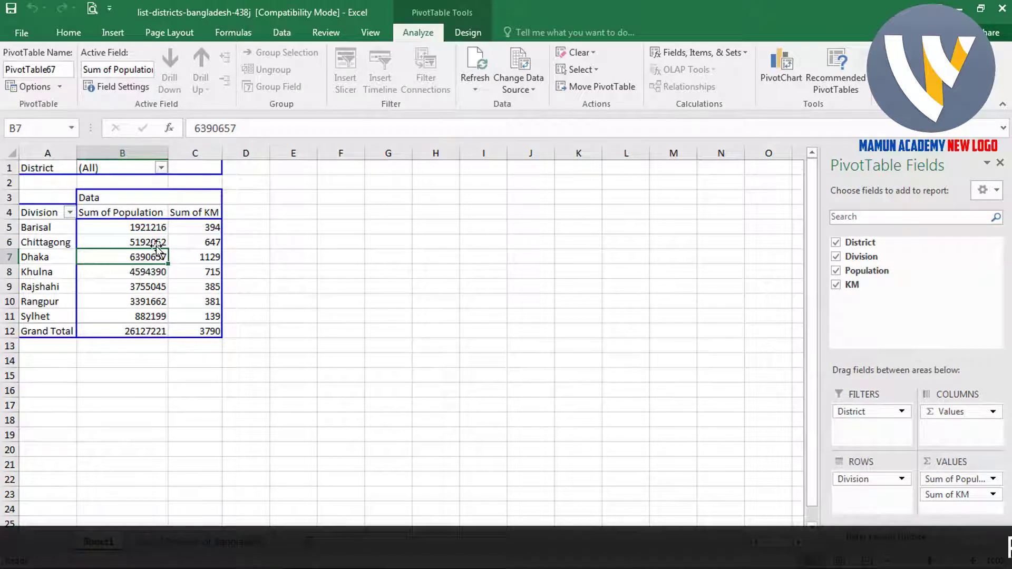
# - Open and close the PivotTable Options settings without making changes
pyautogui.click(60, 87)
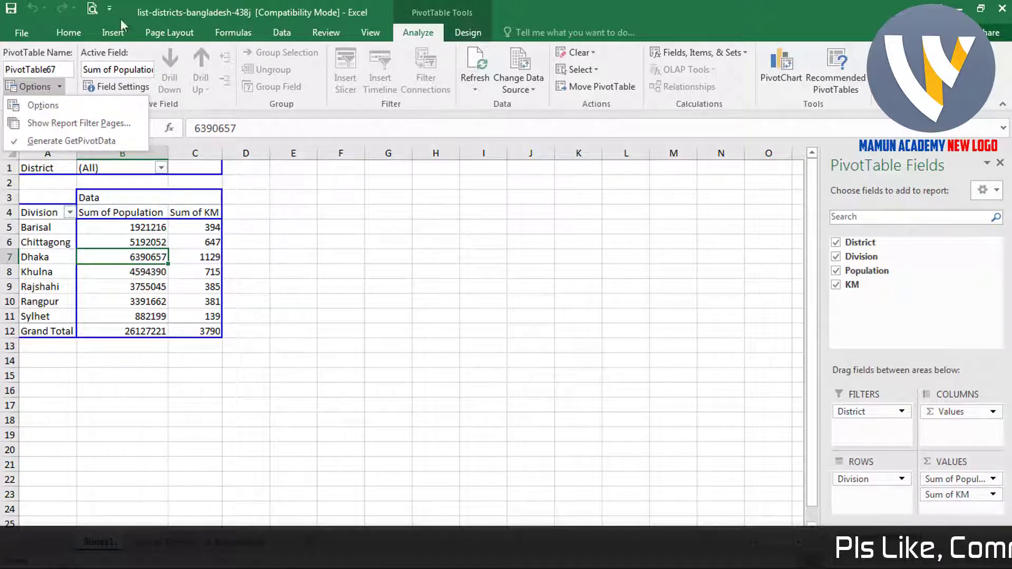
pyautogui.click(36, 89)
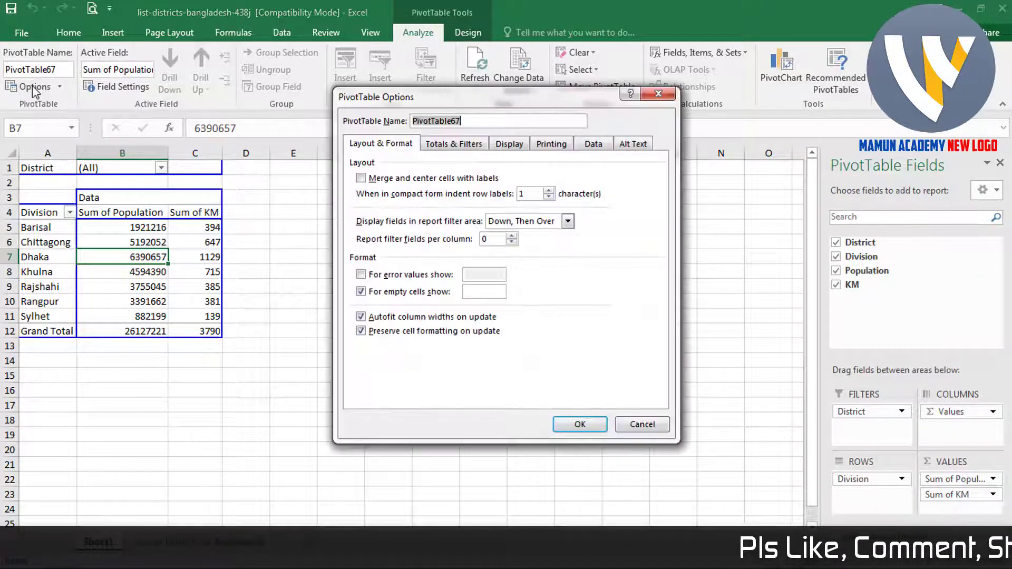
pyautogui.click(638, 425)
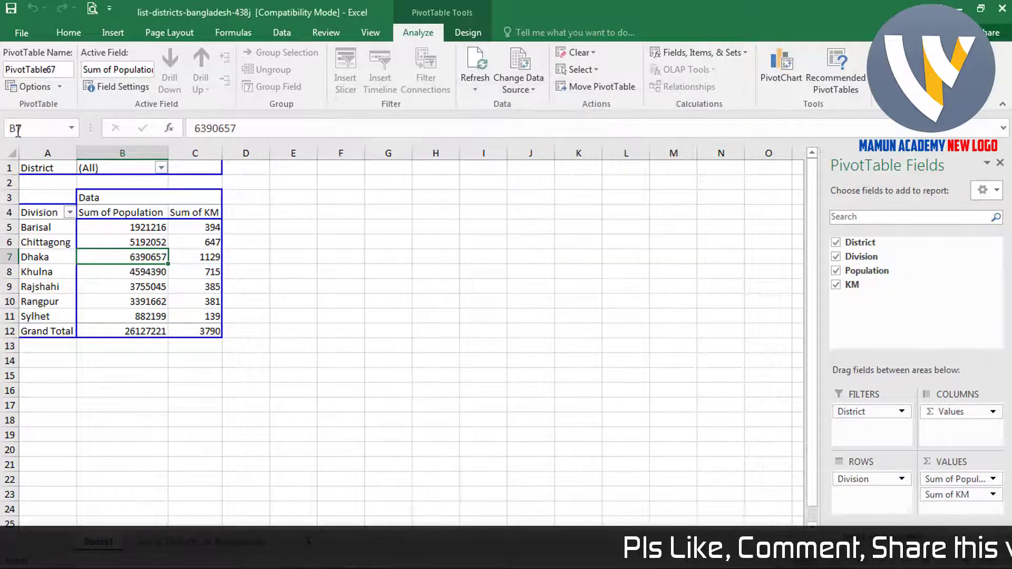
pyautogui.click(31, 87)
pyautogui.click(600, 428)
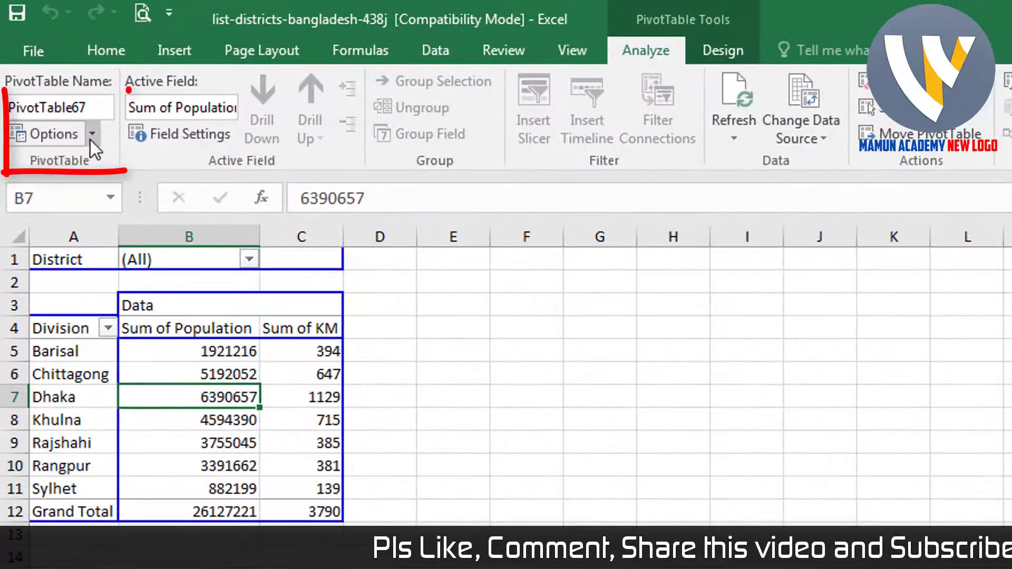
# - Choose Show Report Filter Pages from the pivot's Options dropdown
pyautogui.click(91, 138)
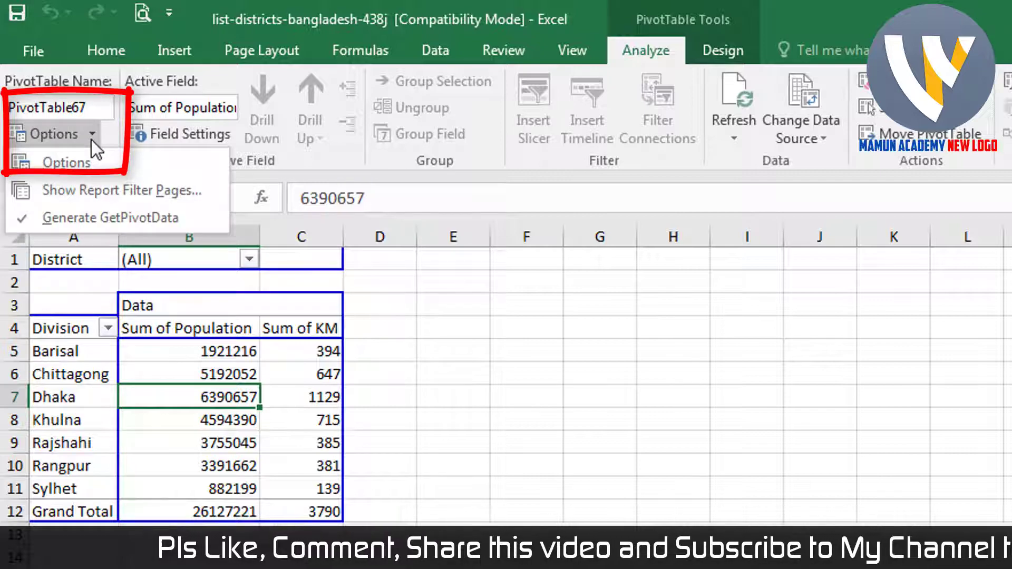
pyautogui.click(93, 132)
pyautogui.click(93, 131)
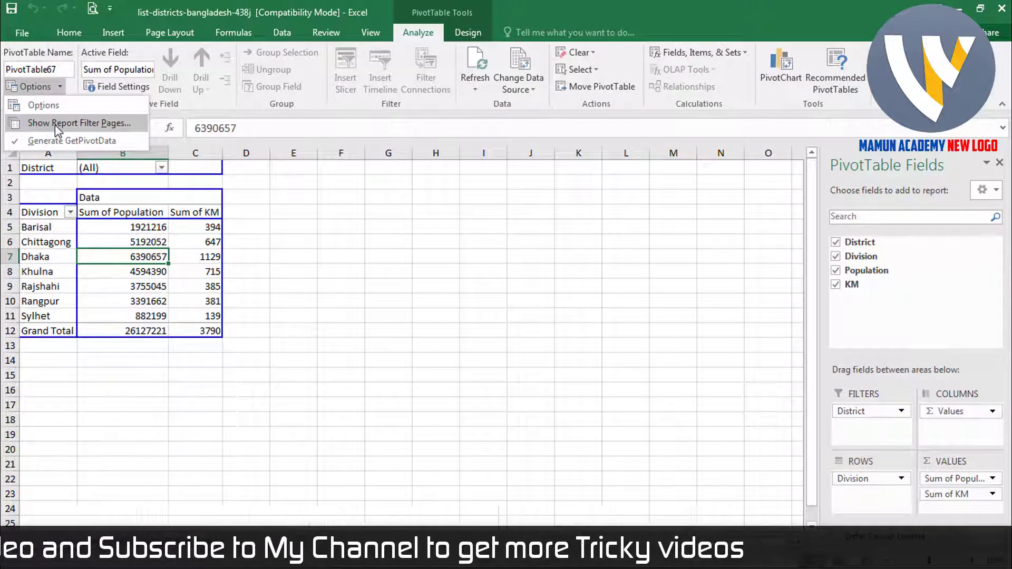
pyautogui.click(55, 125)
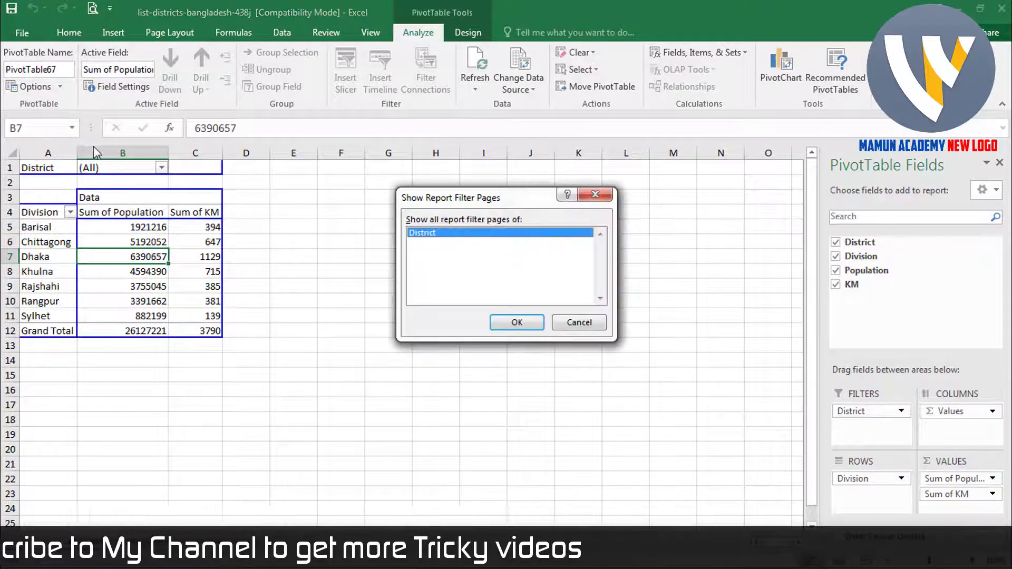
# - Move the Show Report Filter Pages dialog aside and cancel it
pyautogui.moveTo(474, 202); pyautogui.dragTo(389, 218)
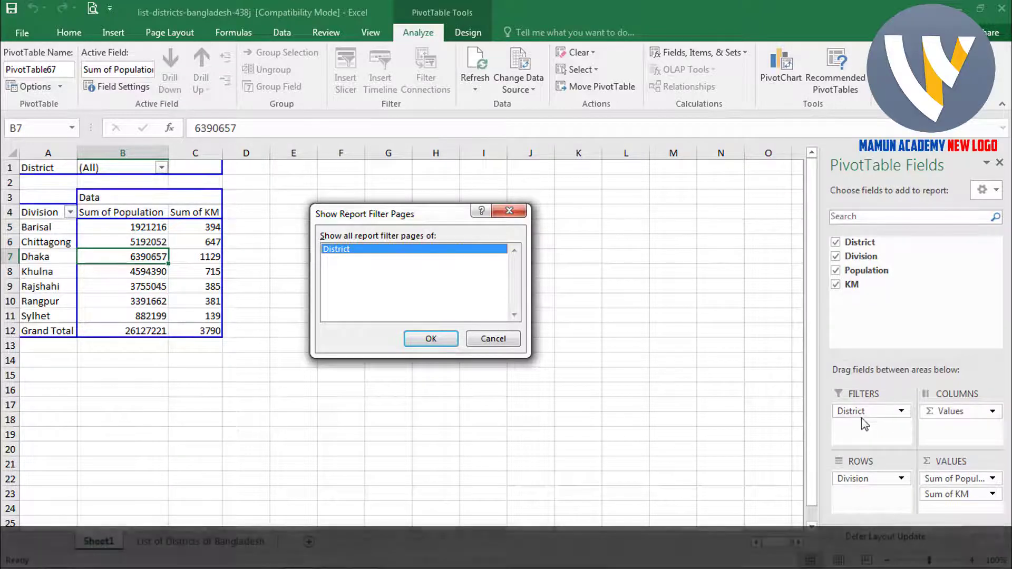
pyautogui.click(501, 343)
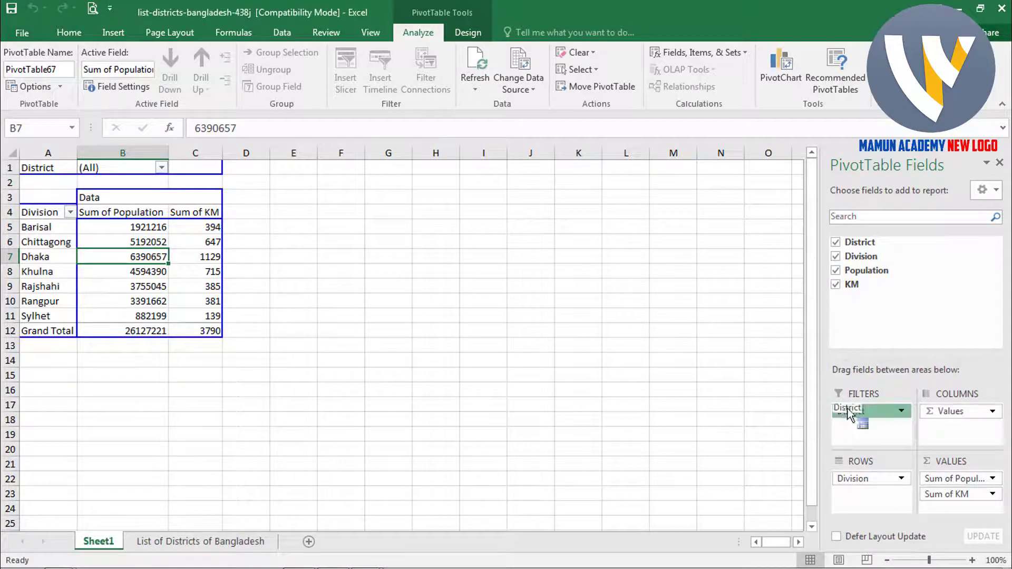
# - Swap the pivot fields so Division is the report filter and District becomes rows
pyautogui.moveTo(845, 413); pyautogui.dragTo(873, 331)
pyautogui.moveTo(862, 256); pyautogui.dragTo(875, 427)
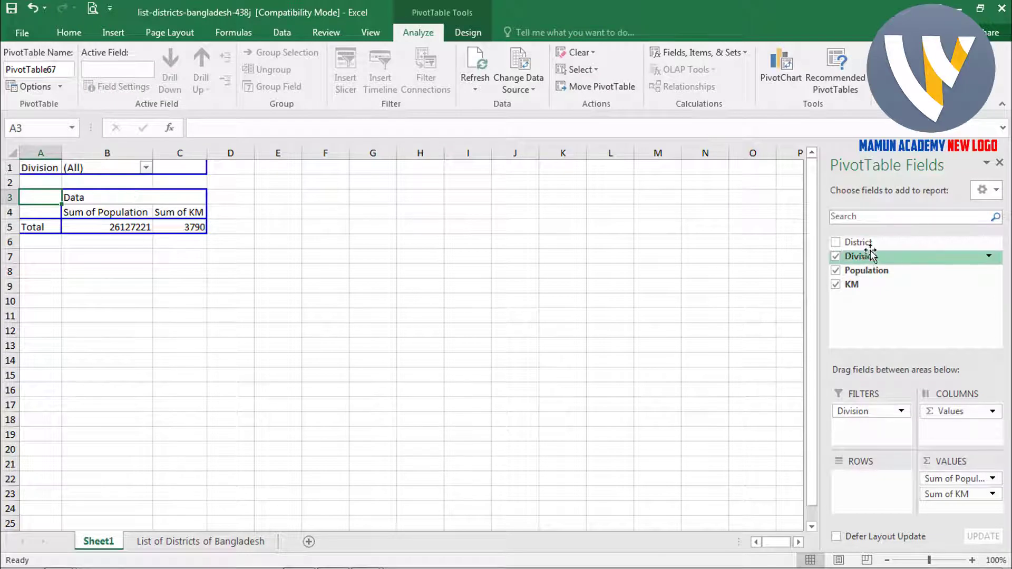
pyautogui.moveTo(859, 242); pyautogui.dragTo(869, 481)
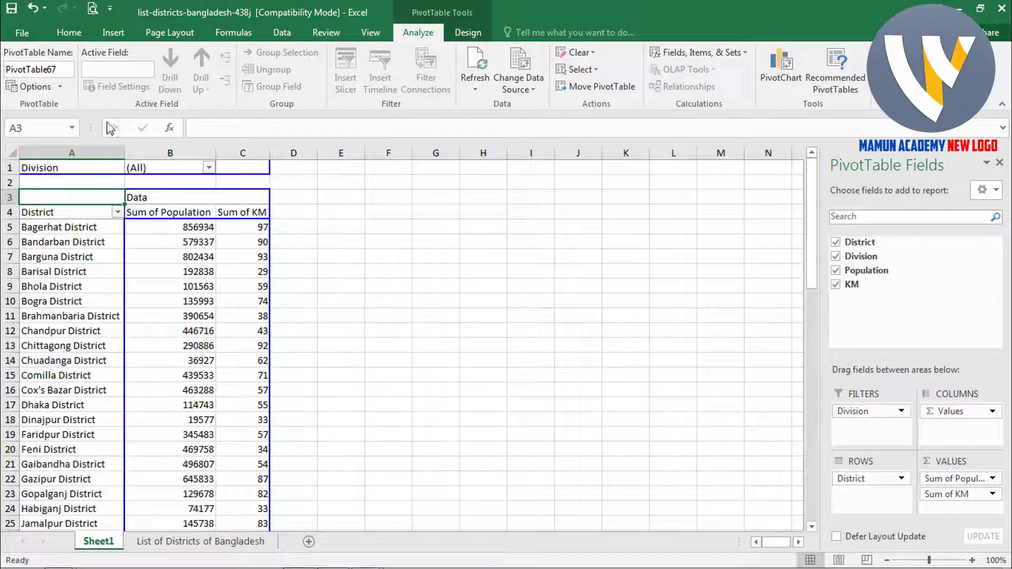
# - Cancel Show Report Filter Pages for Division, then make District the report filter again
pyautogui.click(190, 271)
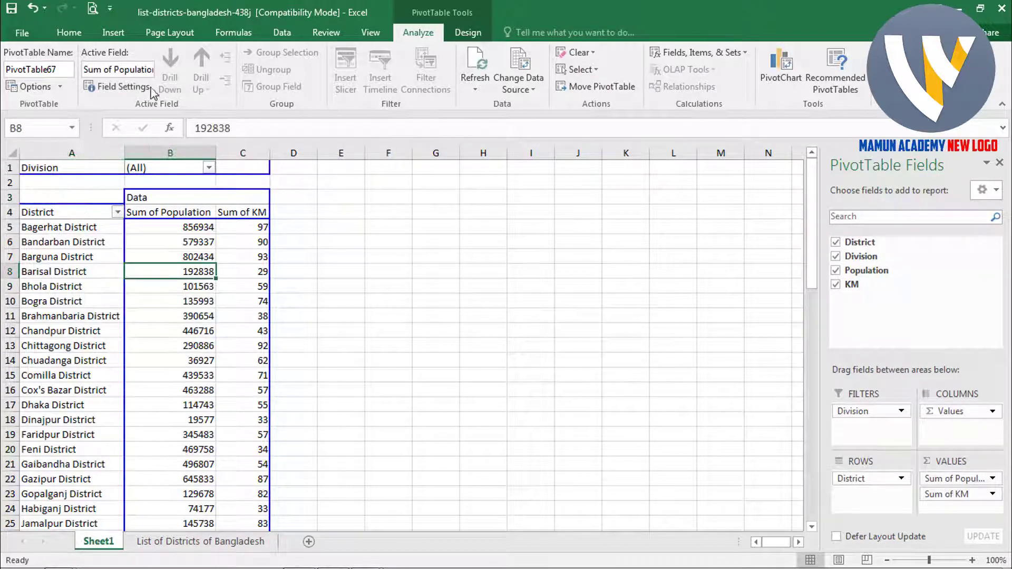
pyautogui.click(60, 88)
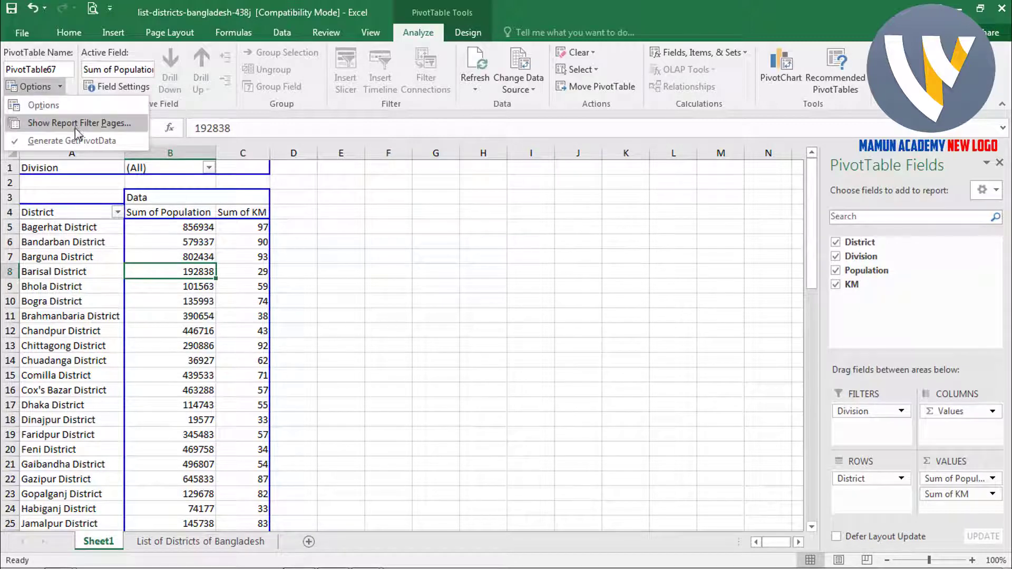
pyautogui.click(77, 124)
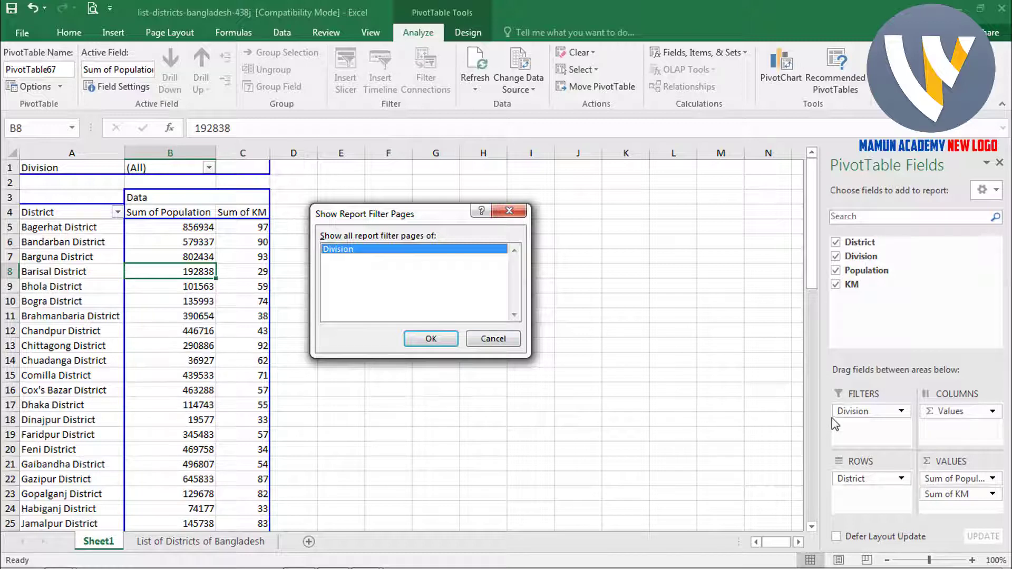
pyautogui.click(507, 340)
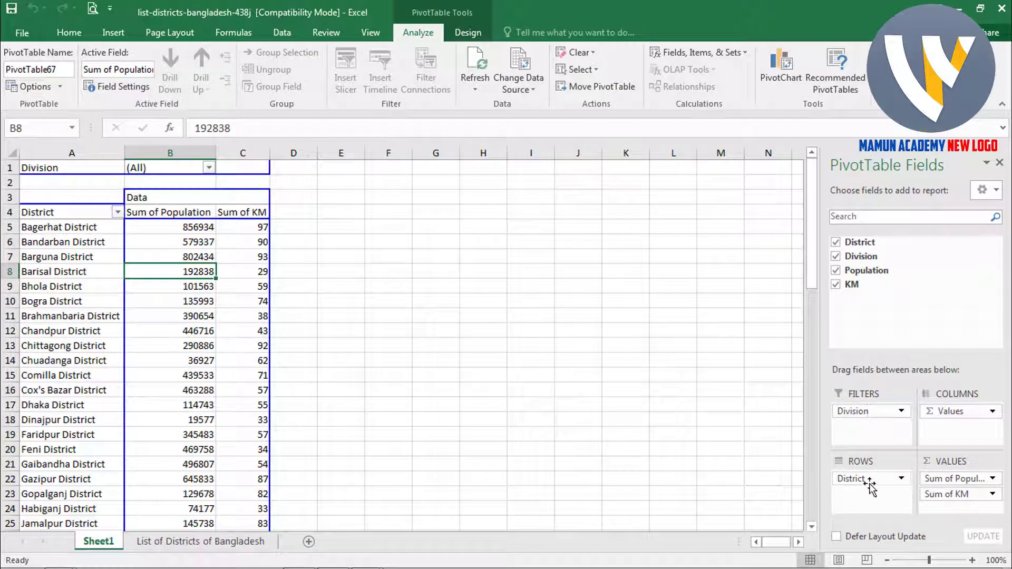
pyautogui.moveTo(872, 479)
pyautogui.mouseDown()
pyautogui.moveTo(864, 425)
pyautogui.moveTo(864, 477)
pyautogui.mouseUp()
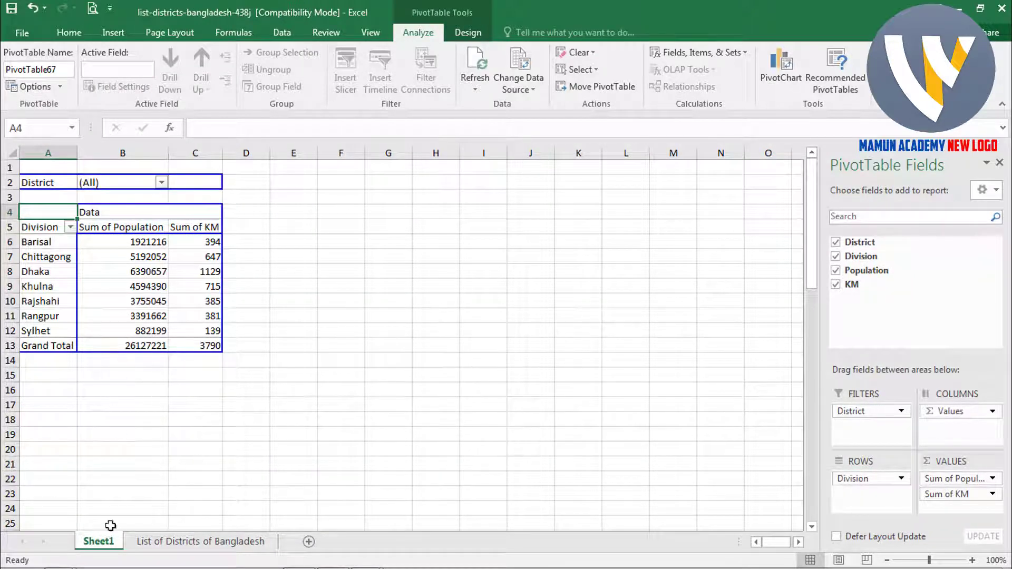
# - Select a pivot value and choose Show Report Filter Pages for the District field
pyautogui.click(128, 290)
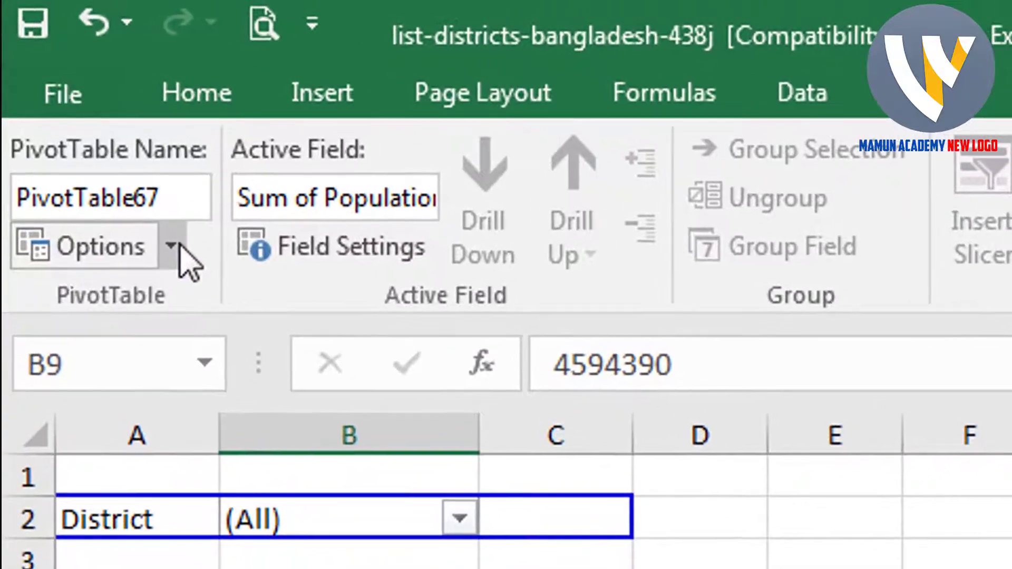
pyautogui.click(179, 245)
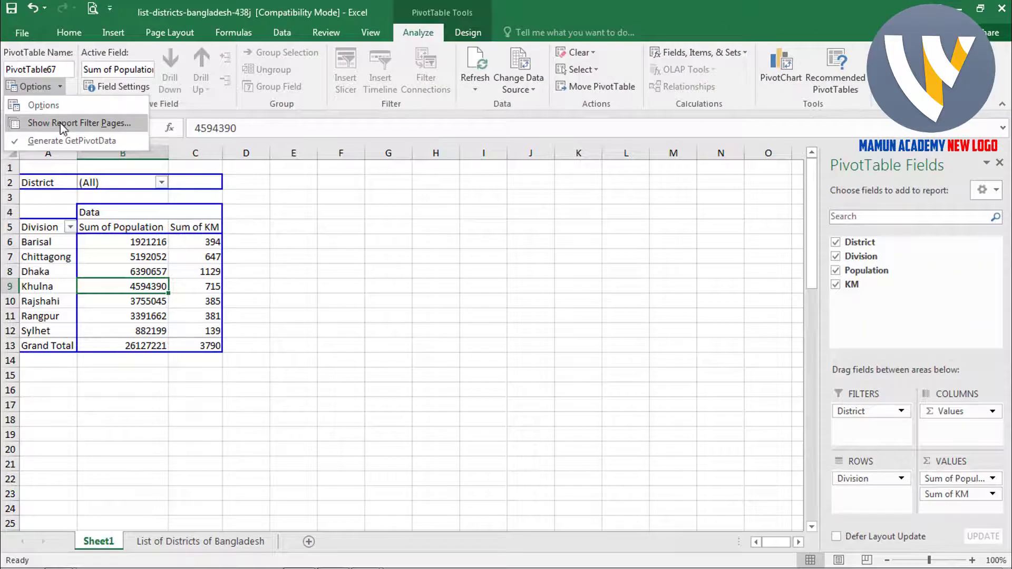
pyautogui.click(62, 125)
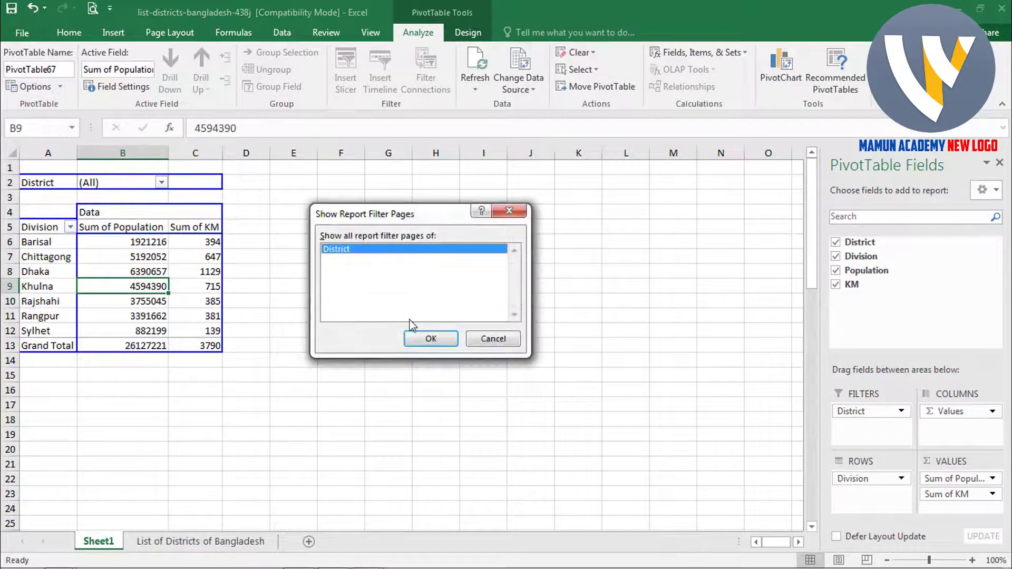
pyautogui.click(427, 346)
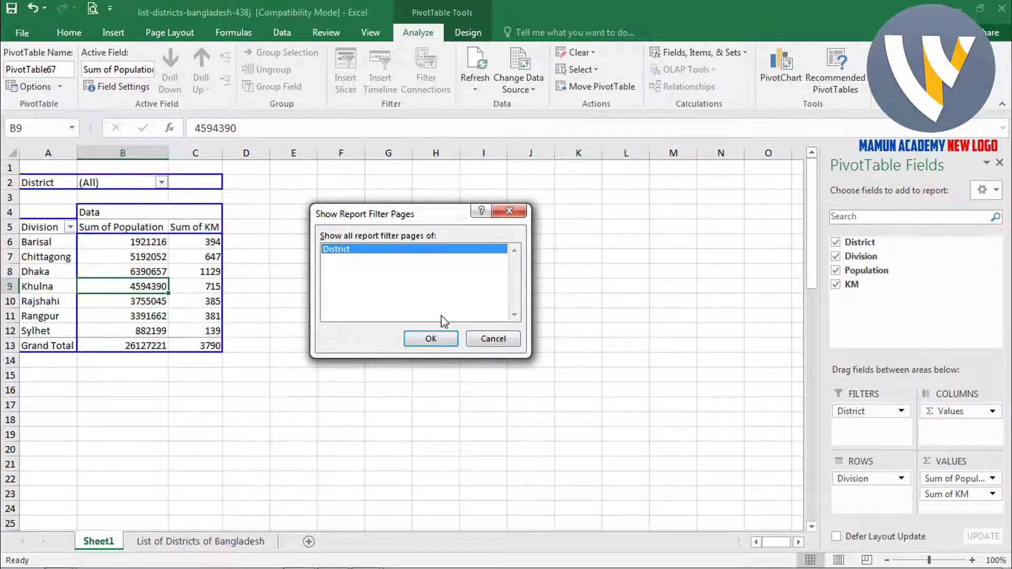
# - Generate a filtered pivot sheet for every district and step forward through the new sheet tabs
pyautogui.click(437, 342)
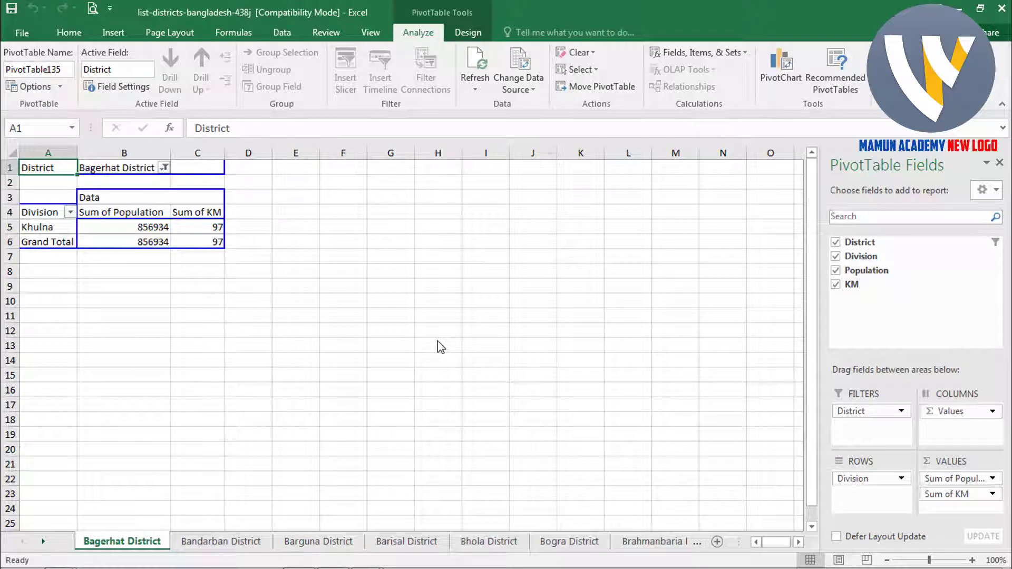
pyautogui.click(216, 542)
pyautogui.click(321, 543)
pyautogui.click(400, 543)
pyautogui.click(496, 543)
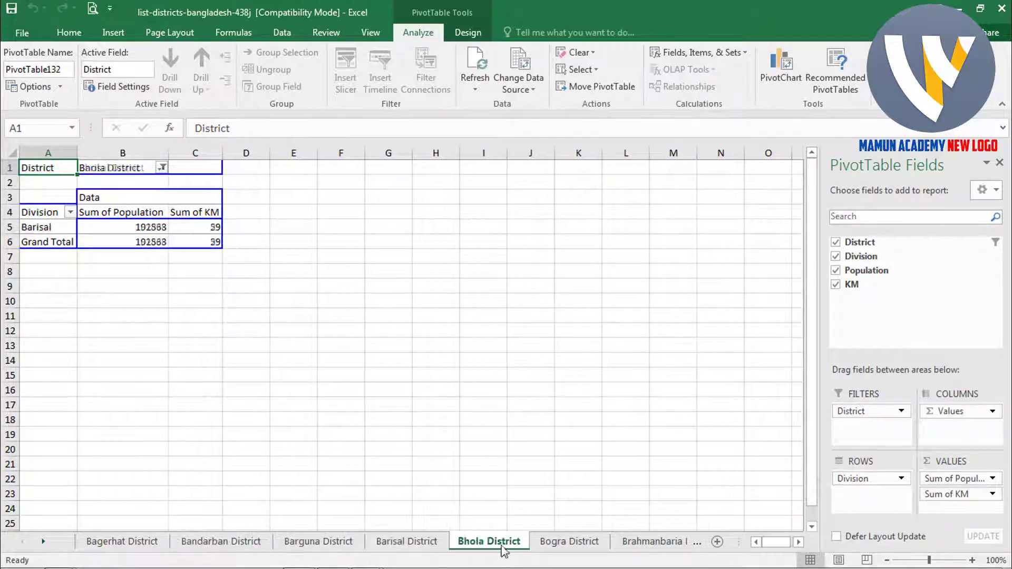
pyautogui.click(561, 543)
pyautogui.click(632, 542)
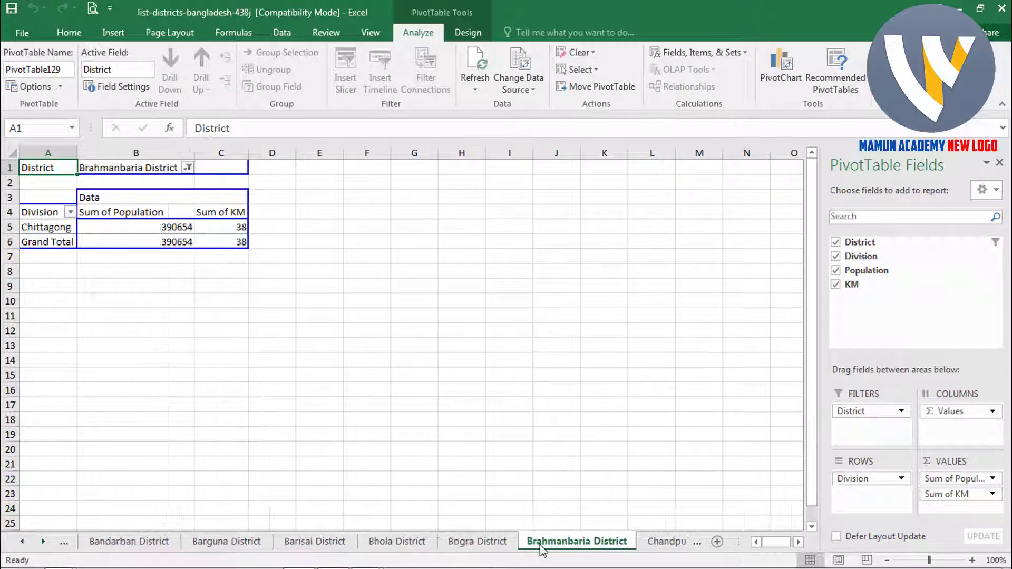
# - Step back through the district sheets to Bandarban District, then return to Bagerhat District
pyautogui.click(489, 542)
pyautogui.click(400, 543)
pyautogui.click(316, 543)
pyautogui.click(226, 543)
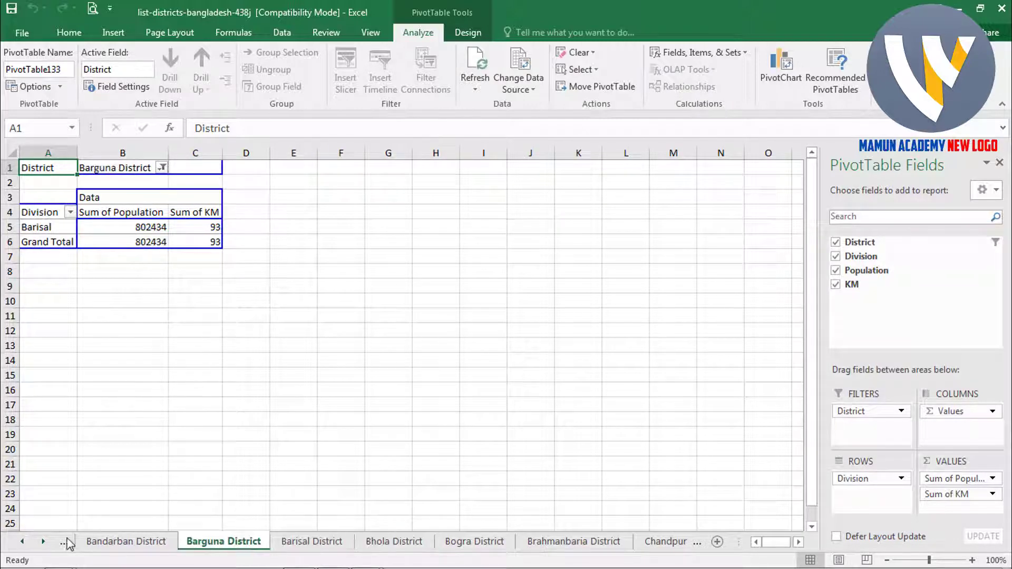
pyautogui.click(81, 543)
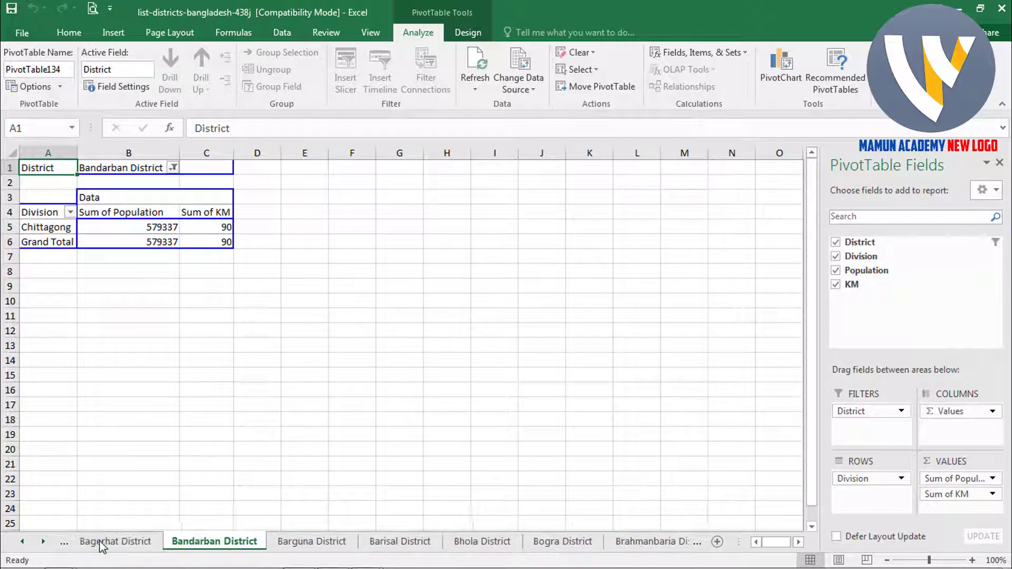
pyautogui.click(101, 542)
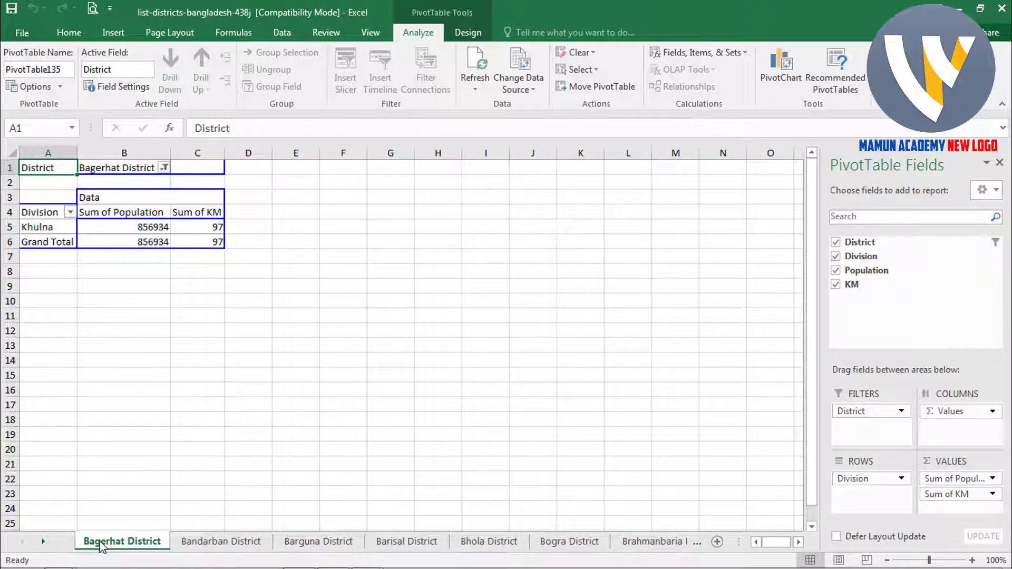
# - Browse the district sheets with Ctrl+PgDn five times forward and Ctrl+PgUp three times back
pyautogui.hotkey('ctrl', 'pagedown')
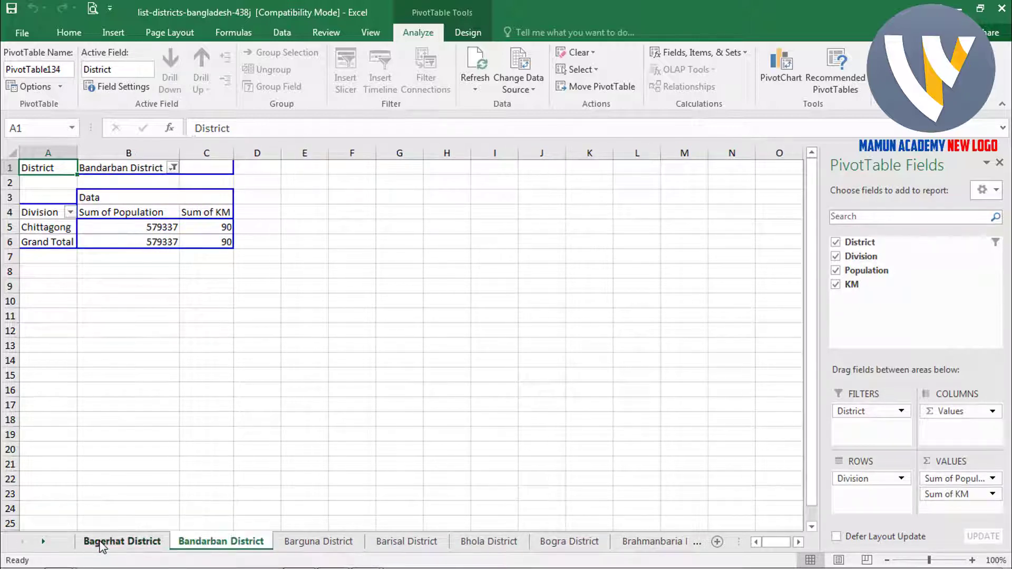
pyautogui.hotkey('ctrl', 'pagedown')
pyautogui.hotkey('ctrl', 'pagedown')
pyautogui.hotkey('ctrl', 'pagedown')
pyautogui.hotkey('ctrl', 'pagedown')
pyautogui.hotkey('ctrl', 'pagedown')
pyautogui.hotkey('ctrl', 'pagedown')
pyautogui.hotkey('ctrl', 'pagedown')
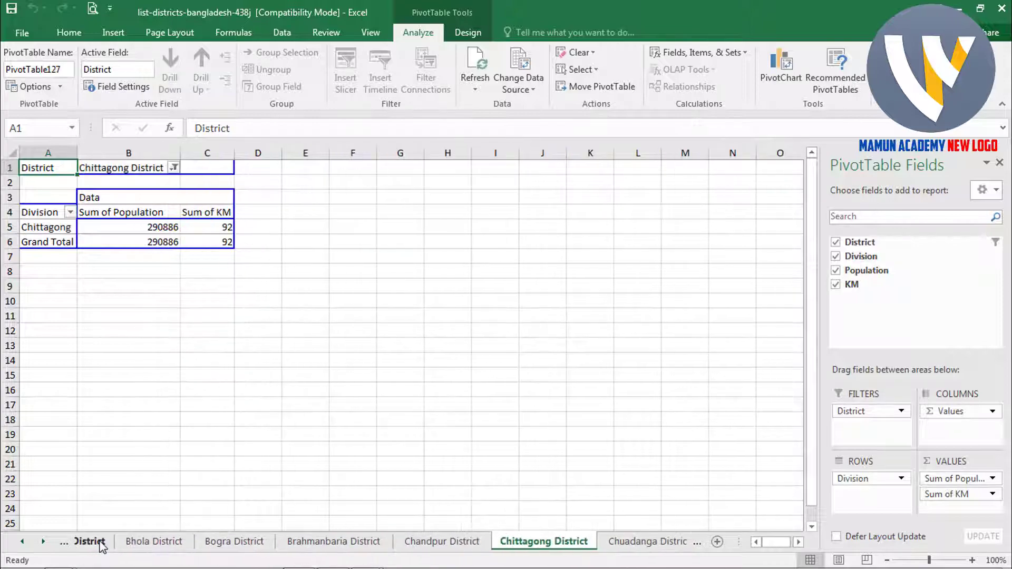
pyautogui.hotkey('ctrl', 'pagedown')
pyautogui.hotkey('ctrl', 'pagedown')
pyautogui.hotkey('ctrl', 'pagedown')
pyautogui.hotkey('ctrl', 'pagedown')
pyautogui.hotkey('ctrl', 'pagedown')
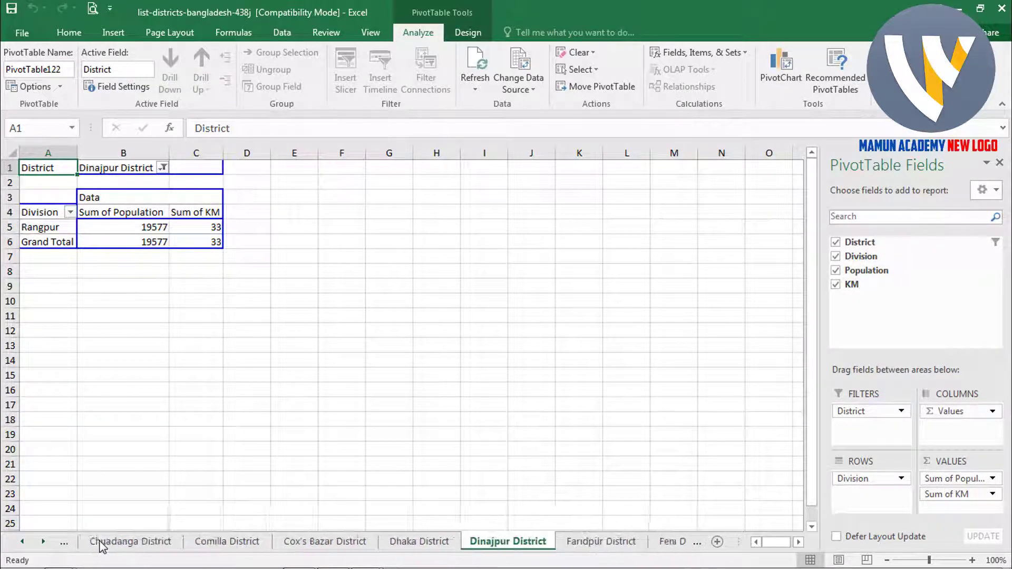
pyautogui.hotkey('ctrl', 'pagedown')
pyautogui.hotkey('ctrl', 'pagedown')
pyautogui.hotkey('ctrl', 'pagedown')
pyautogui.hotkey('ctrl', 'pagedown')
pyautogui.hotkey('ctrl', 'pagedown')
pyautogui.hotkey('ctrl', 'pagedown')
pyautogui.hotkey('ctrl', 'pagedown')
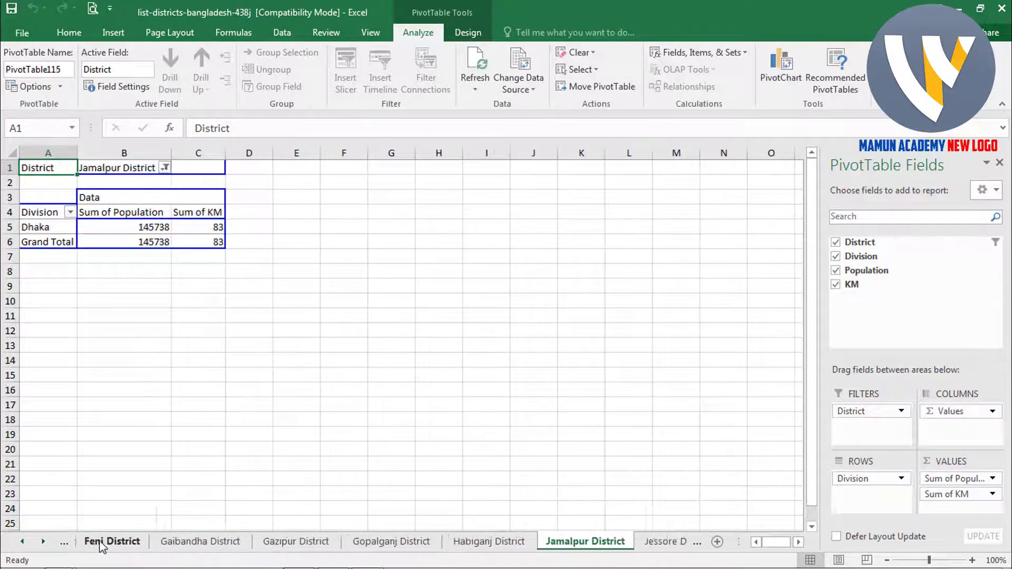
pyautogui.hotkey('ctrl', 'pagedown')
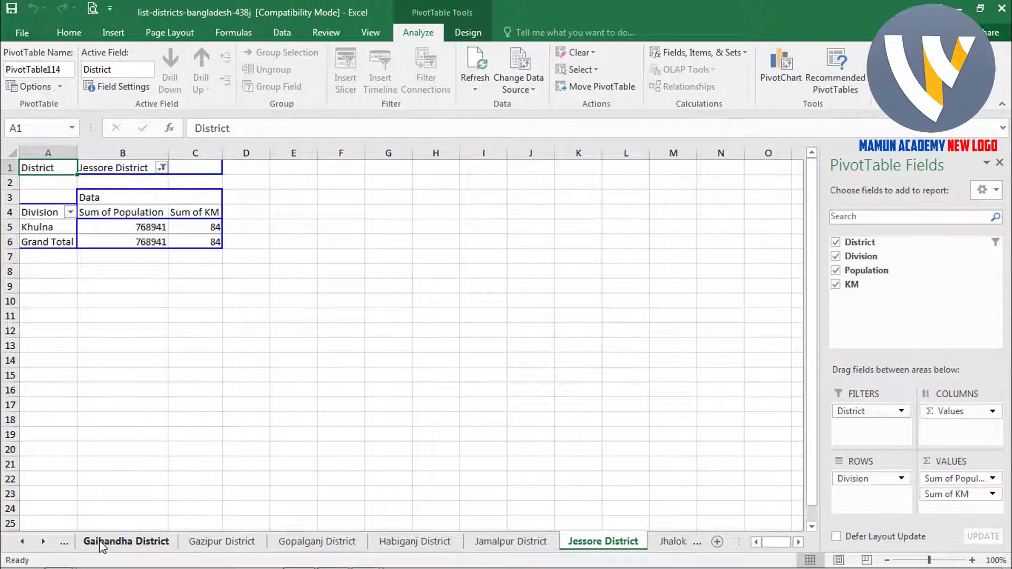
pyautogui.hotkey('ctrl', 'pageup')
pyautogui.hotkey('ctrl', 'pageup')
pyautogui.hotkey('ctrl', 'pageup')
pyautogui.hotkey('ctrl', 'pageup')
pyautogui.hotkey('ctrl', 'pageup')
pyautogui.hotkey('ctrl', 'pageup')
pyautogui.hotkey('ctrl', 'pageup')
pyautogui.hotkey('ctrl', 'pageup')
pyautogui.hotkey('ctrl', 'pageup')
pyautogui.hotkey('ctrl', 'pageup')
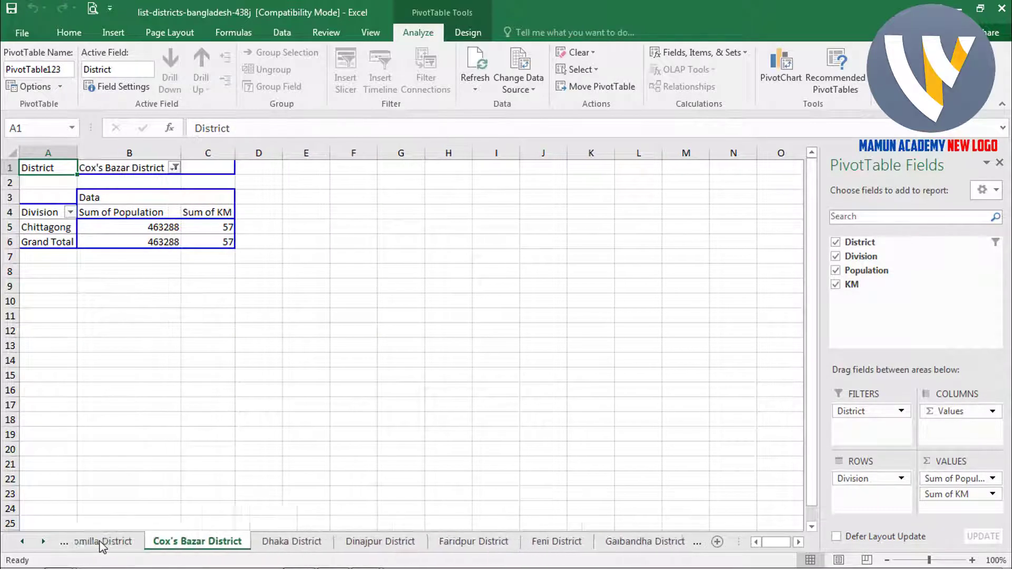
pyautogui.hotkey('ctrl', 'pageup')
pyautogui.hotkey('ctrl', 'pageup')
pyautogui.hotkey('ctrl', 'pageup')
pyautogui.hotkey('ctrl', 'pageup')
pyautogui.hotkey('ctrl', 'pageup')
pyautogui.hotkey('ctrl', 'pageup')
pyautogui.hotkey('ctrl', 'pageup')
pyautogui.hotkey('ctrl', 'pageup')
pyautogui.hotkey('ctrl', 'pageup')
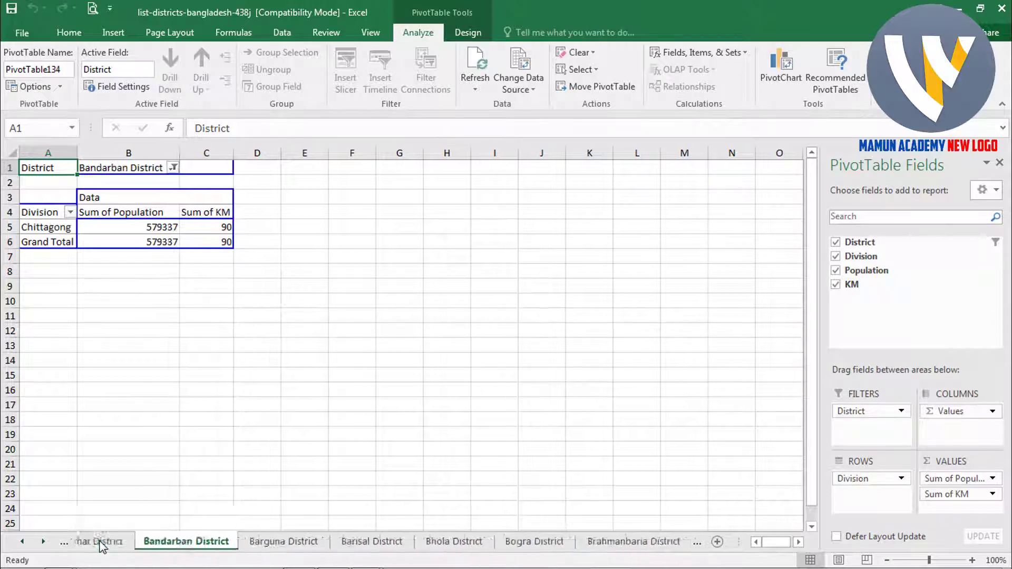
pyautogui.hotkey('ctrl', 'pageup')
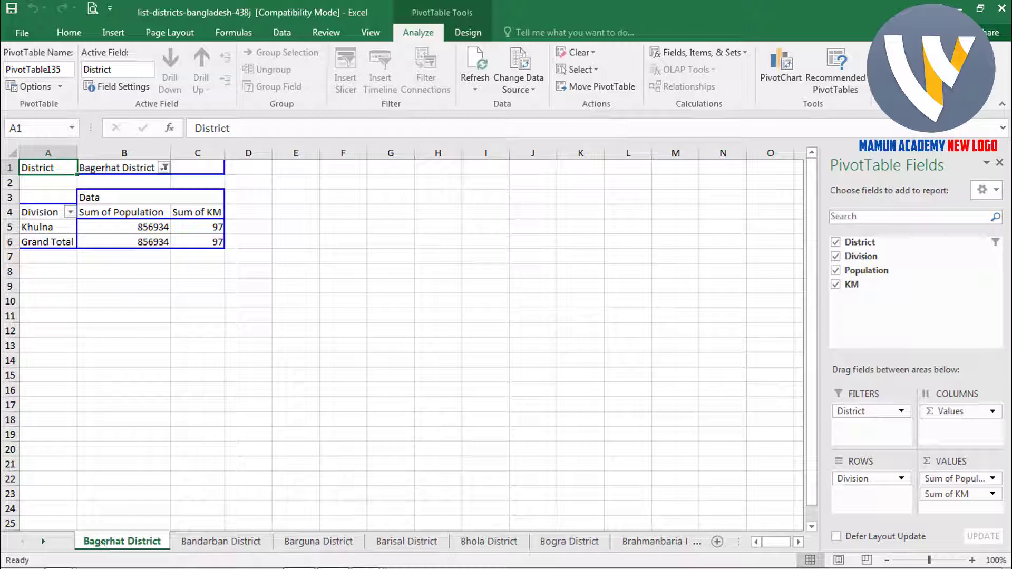
# - Select an empty cell outside the Bagerhat District pivot so the PivotTable Fields pane closes
pyautogui.click(283, 245)
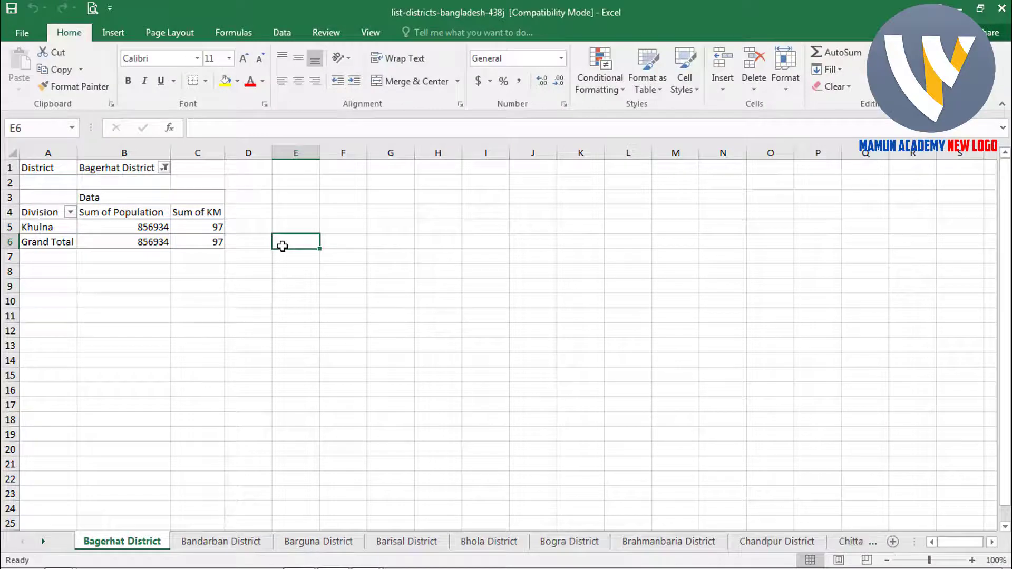